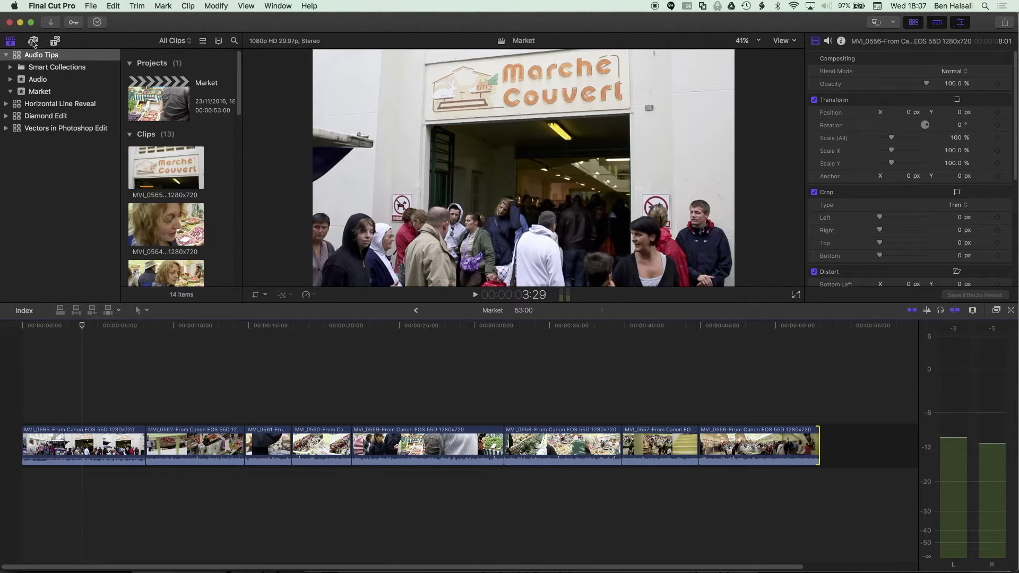
Step: Show the Theme Music tracks in a widened sound and music browser
click(32, 42)
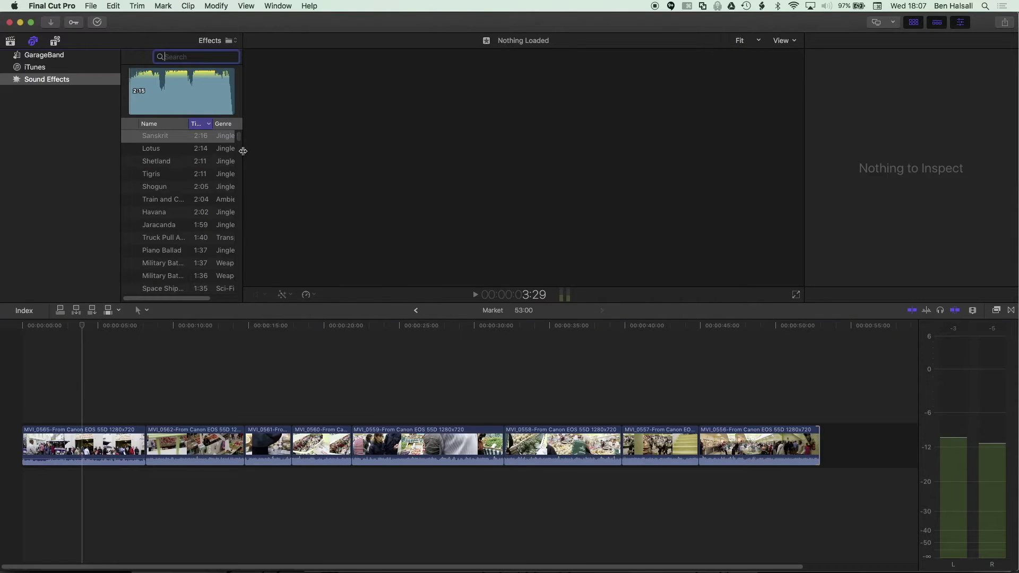
drag(242, 151, 314, 145)
click(293, 42)
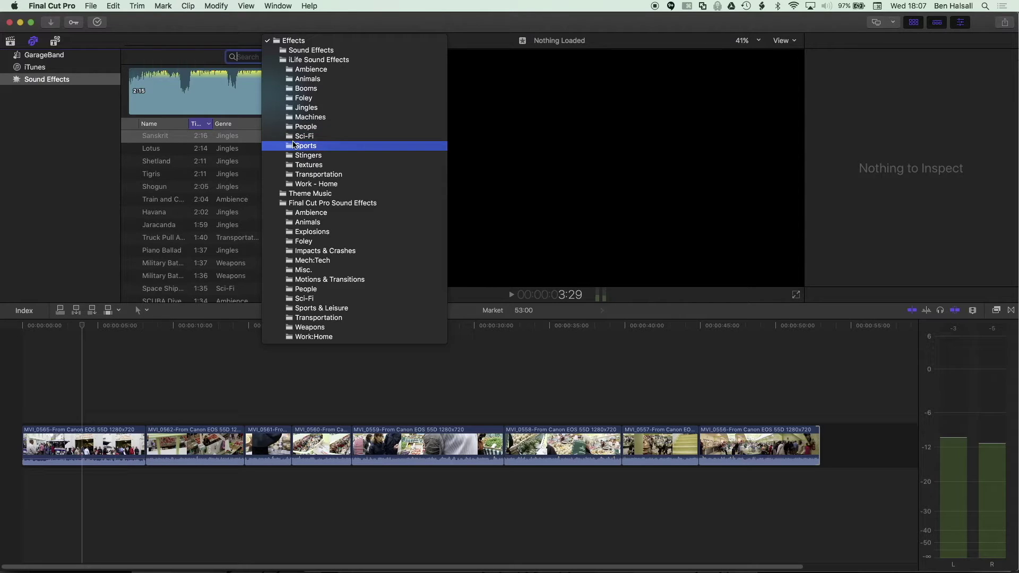
click(157, 143)
click(291, 41)
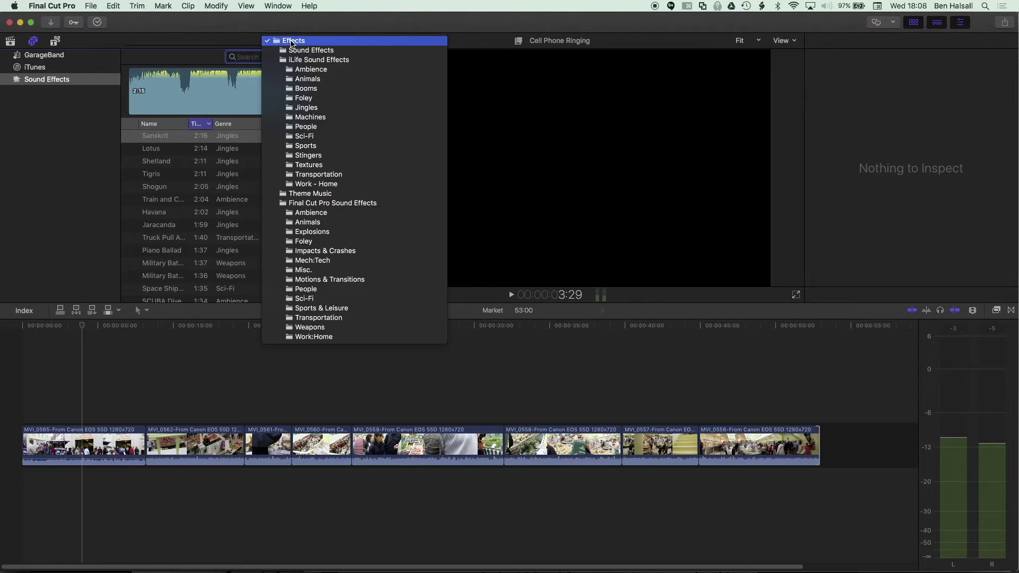
click(324, 194)
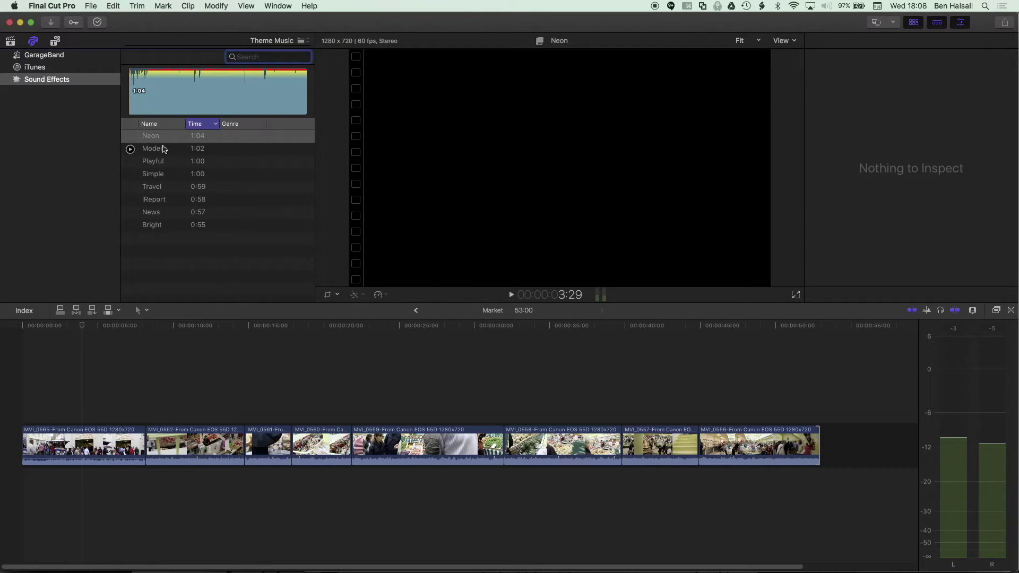
Step: Preview Modern, then select the Playful track and start dragging it out
click(173, 153)
click(170, 163)
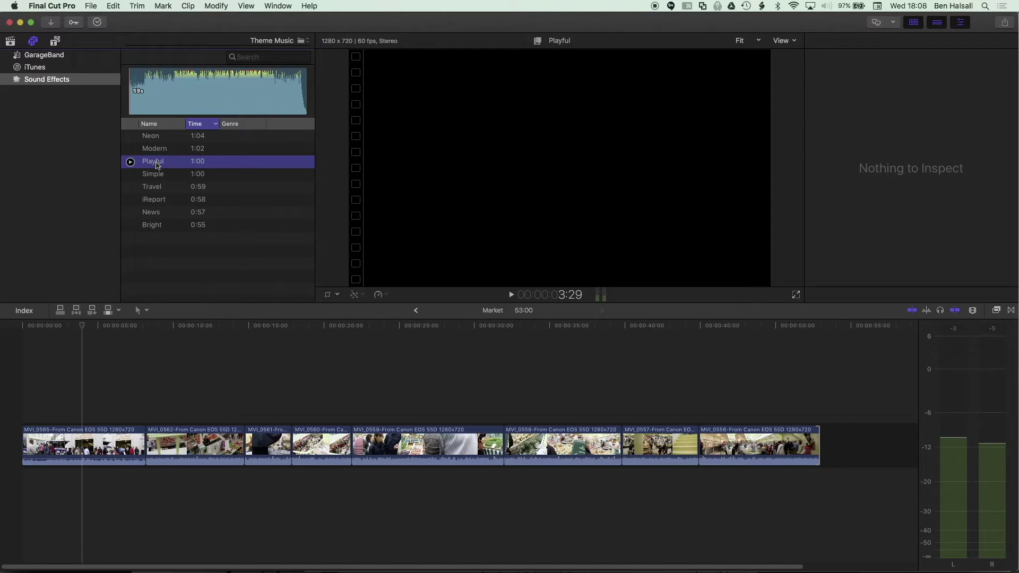
drag(157, 166, 73, 139)
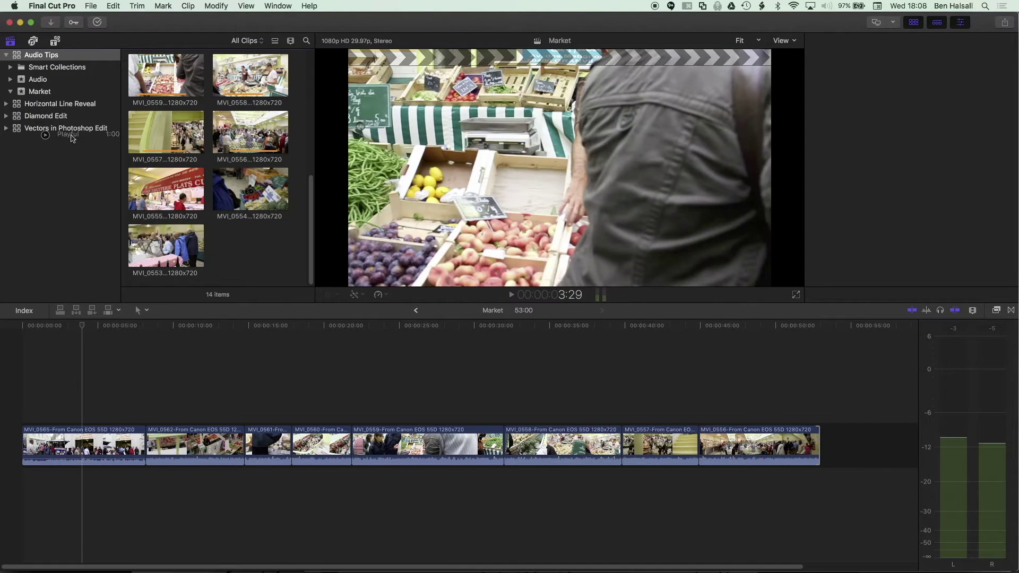
Step: Add Playful and the People sound Crowd Walla 5 to the Audio event
drag(73, 138, 42, 85)
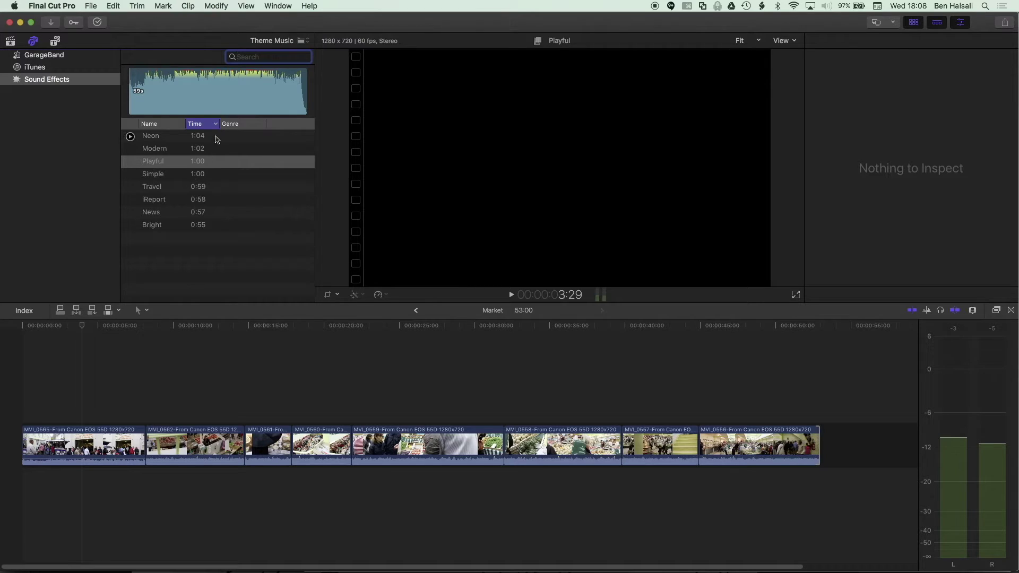
click(272, 42)
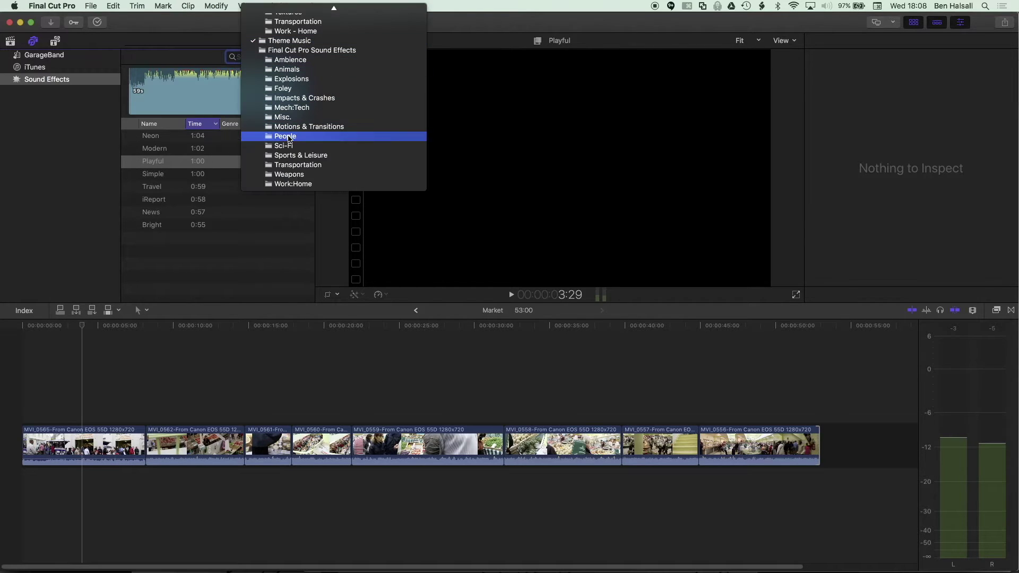
click(285, 139)
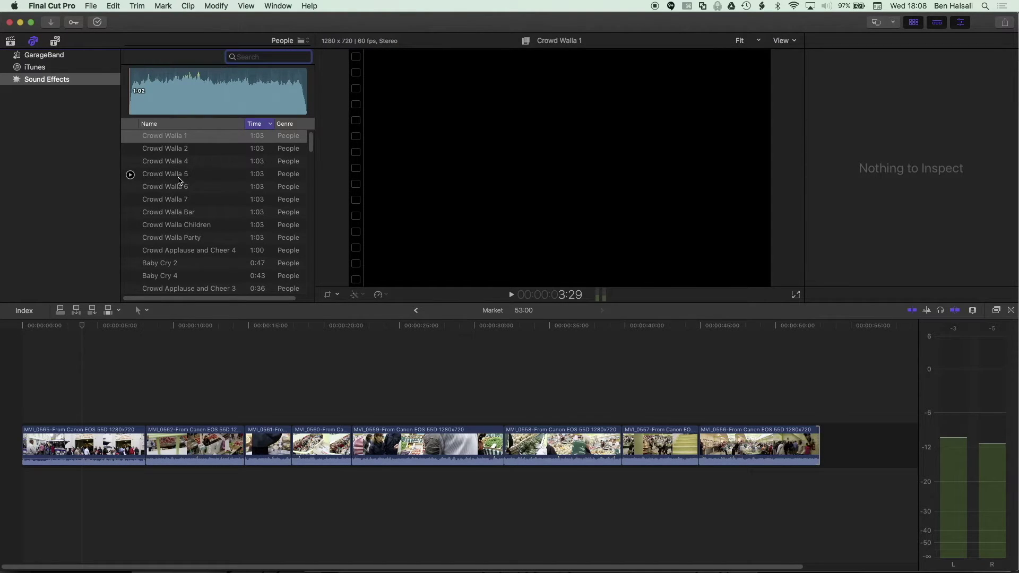
click(181, 175)
drag(171, 174, 32, 80)
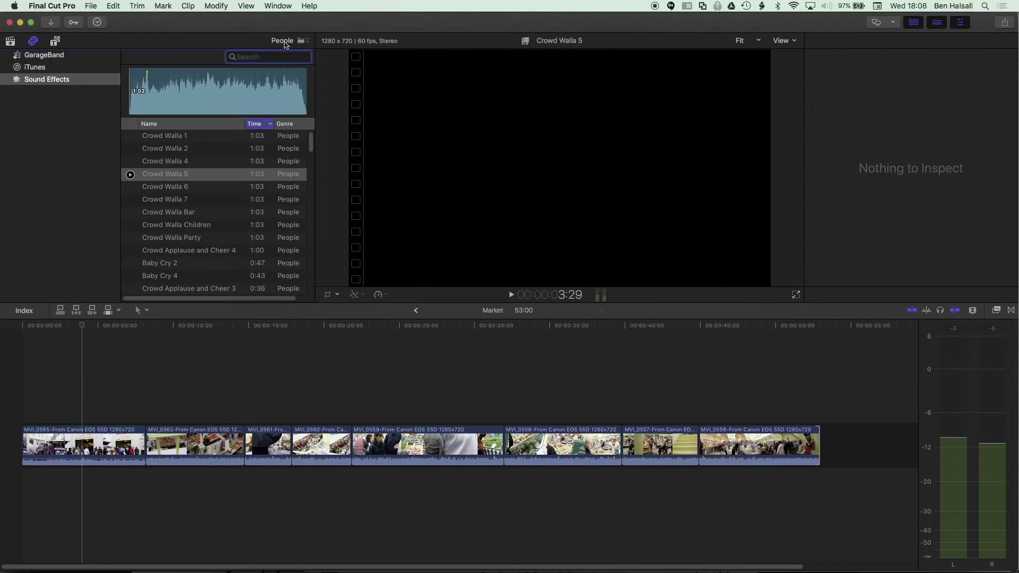
Step: Add Boat Exterior and the subway pull-away sound from Transportation to the Audio event
click(295, 43)
click(318, 70)
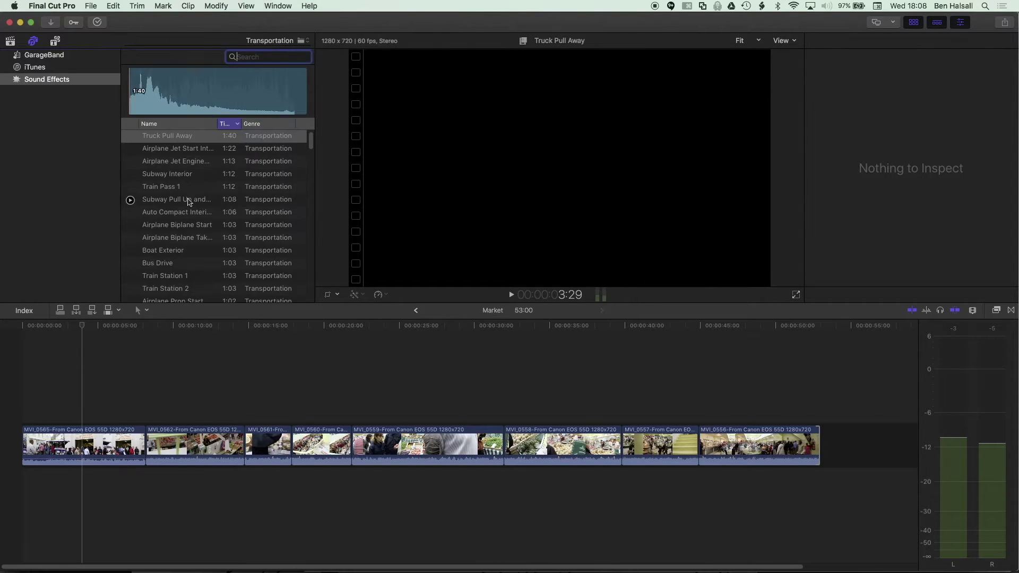
click(175, 191)
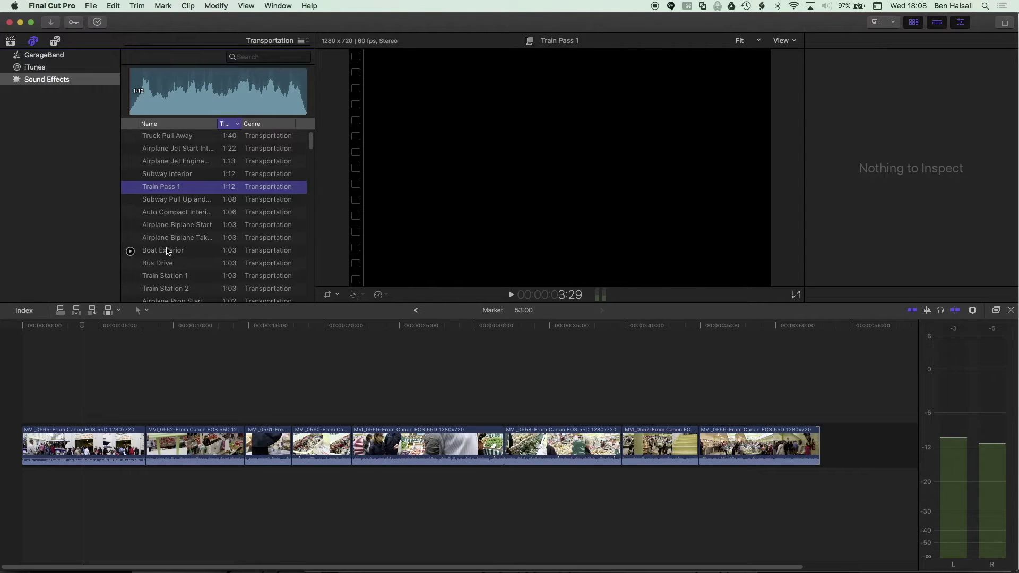
click(168, 253)
drag(169, 256, 39, 92)
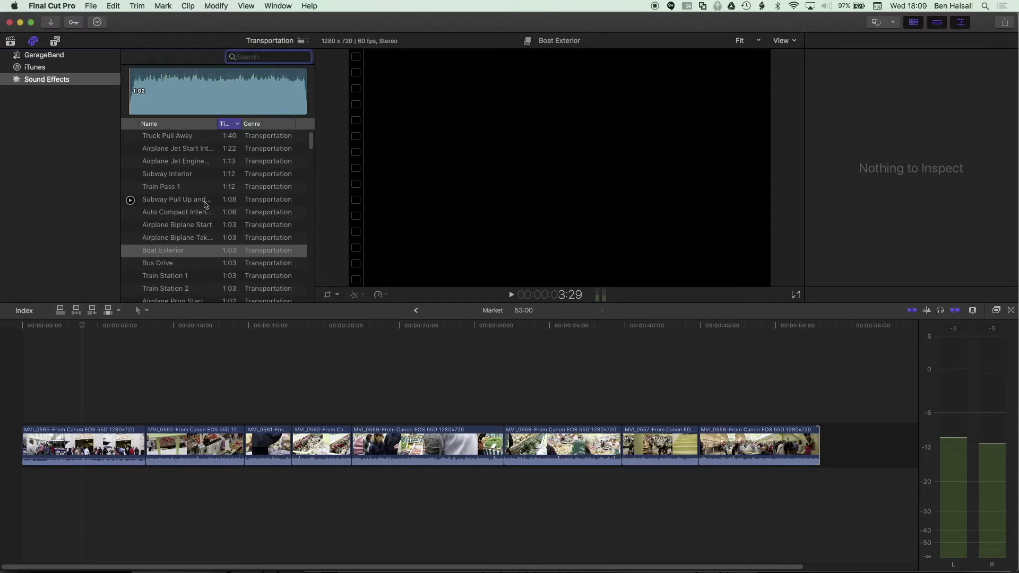
drag(194, 204, 32, 81)
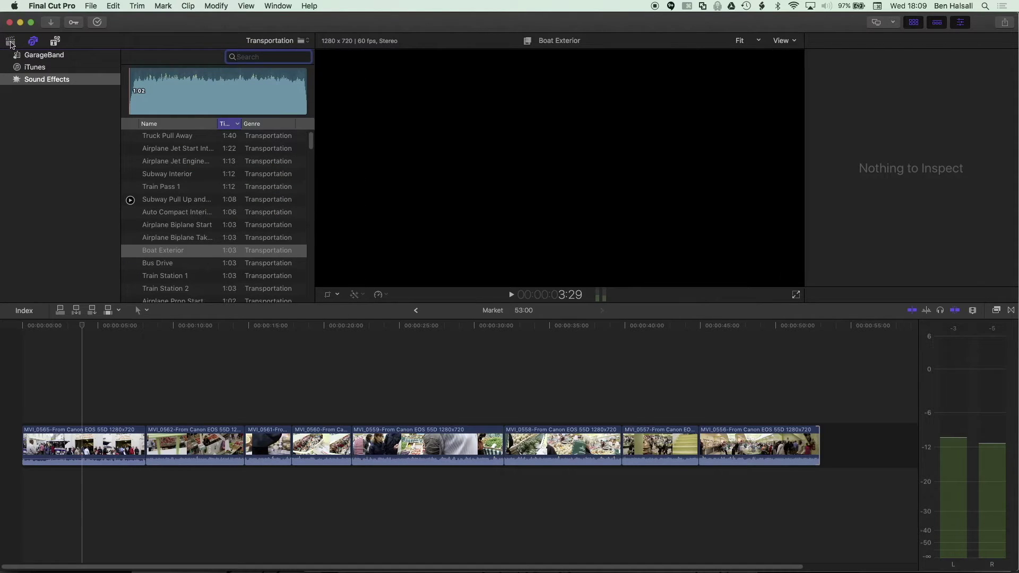
click(10, 40)
Step: In the Audio event, keep the subway sound's audio role as Effects-1
click(40, 81)
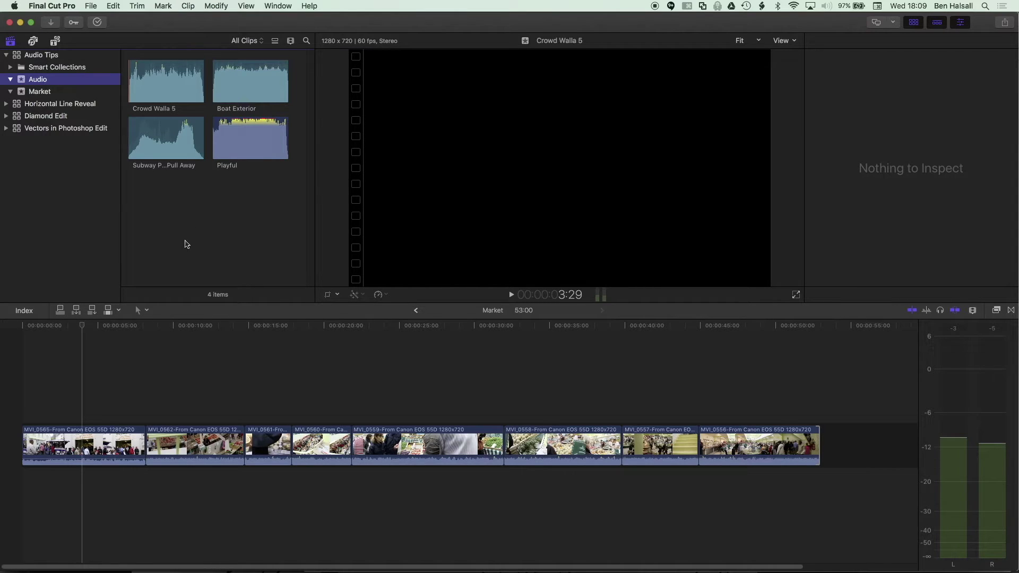
click(165, 166)
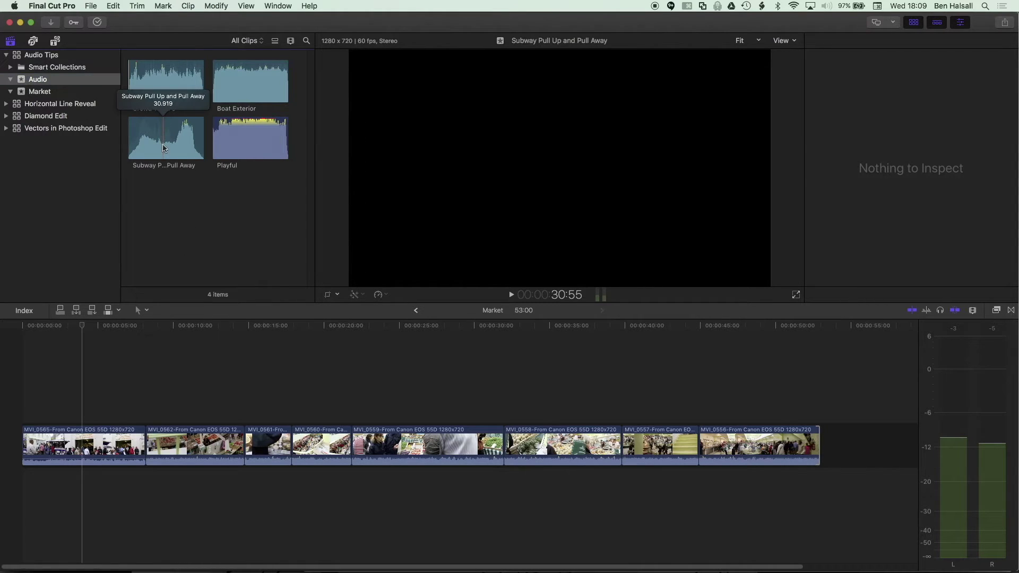
right_click(165, 149)
mouse_move(200, 197)
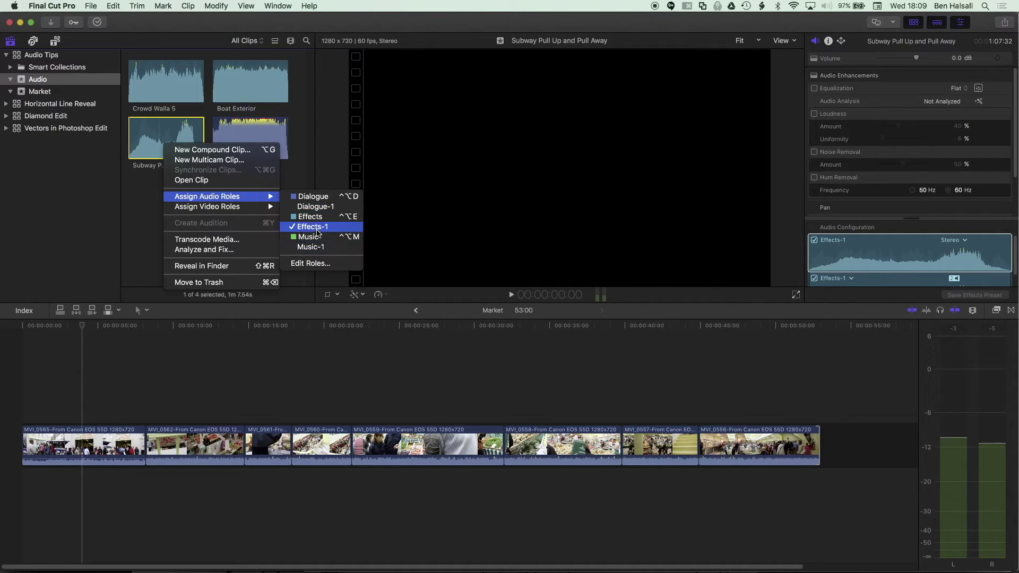
click(316, 230)
Step: Assign the Music-1 audio role to the Playful clip
click(252, 144)
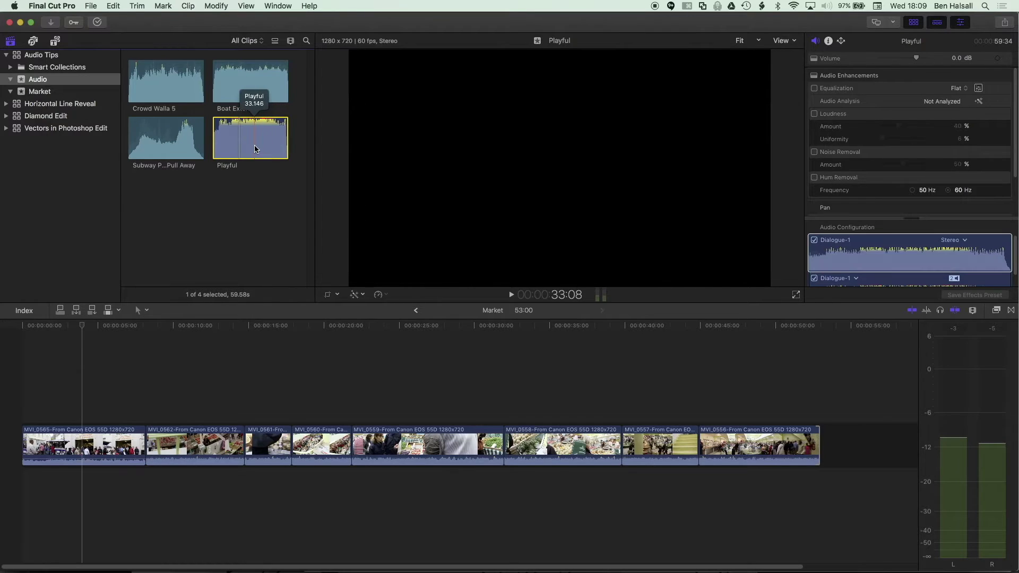
right_click(255, 142)
mouse_move(290, 198)
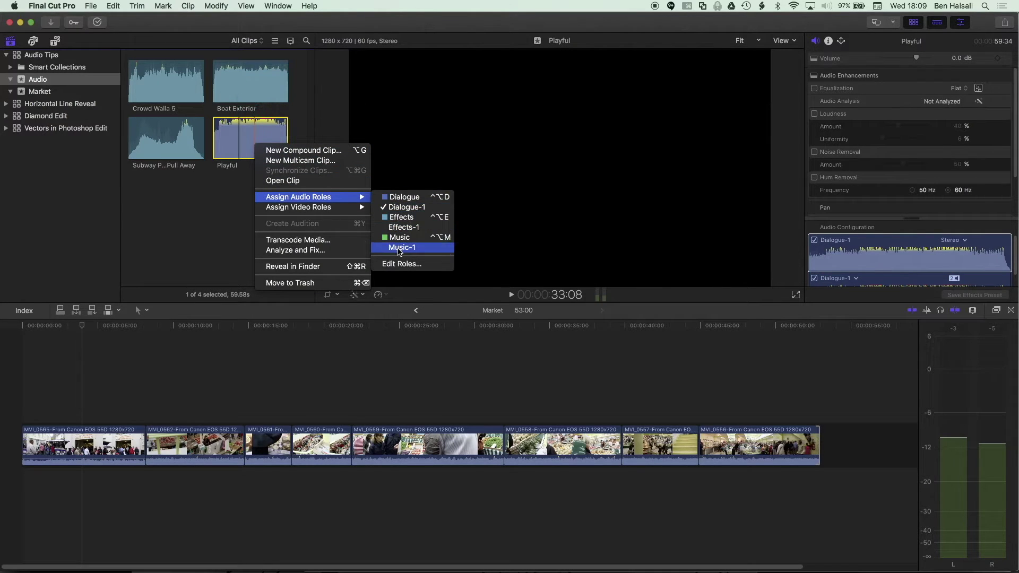
click(402, 247)
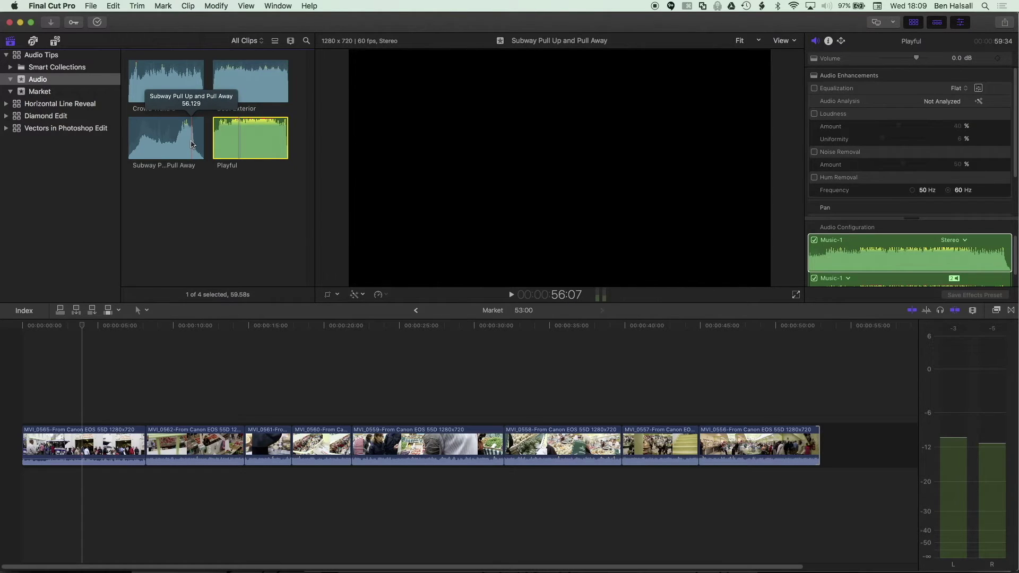
Step: Connect Playful beneath the Market video clips and mark a range near the start
drag(230, 137, 29, 480)
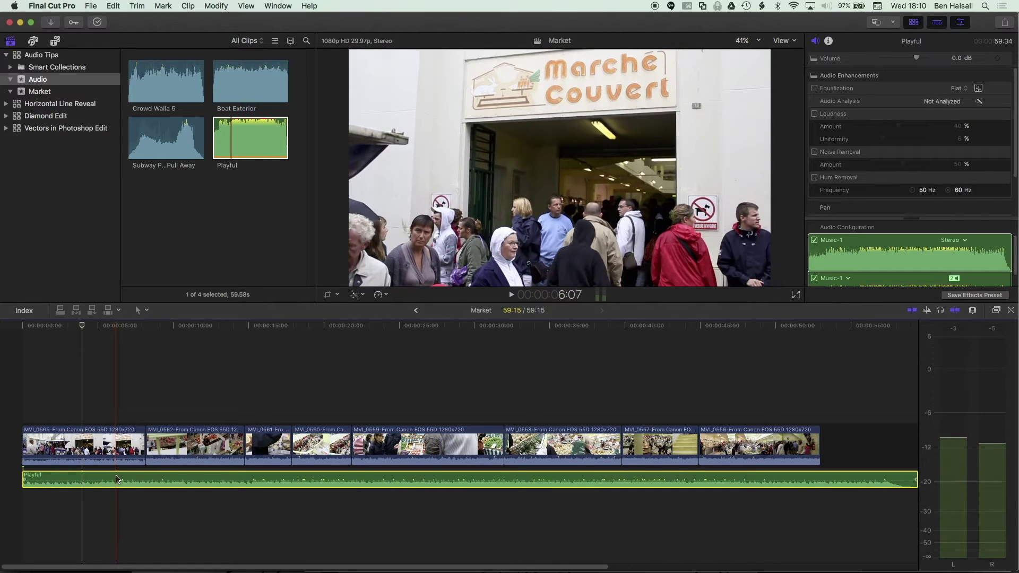
drag(116, 479, 174, 481)
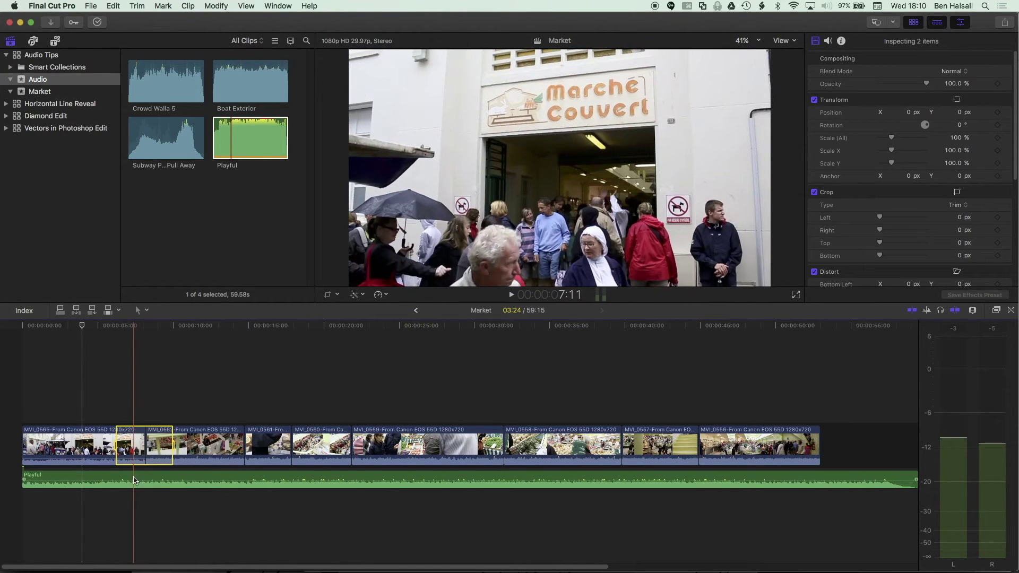
Step: Turn on Clip Skimming and dip a three-second range near Playful's start to -10 dB
click(246, 6)
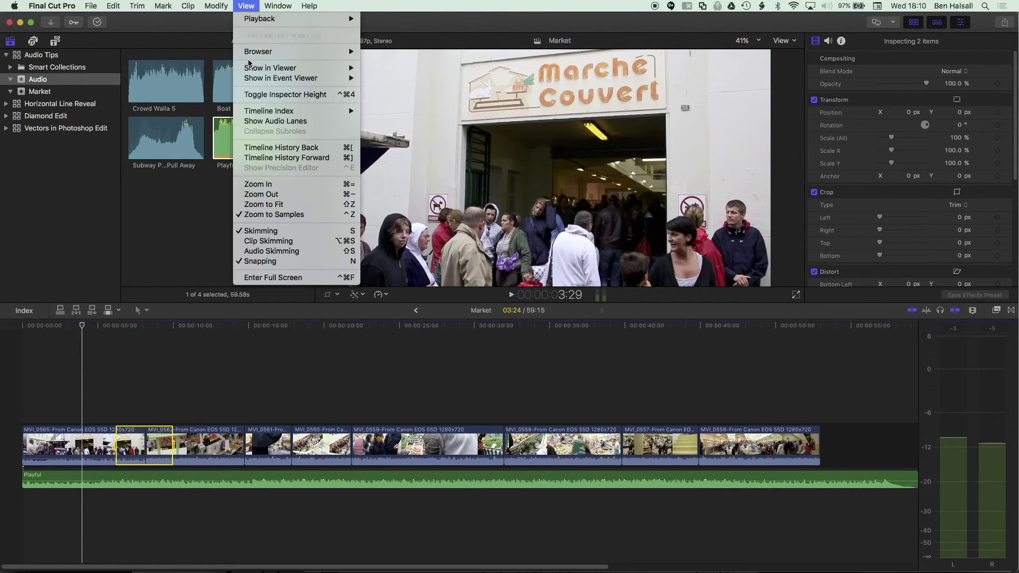
click(306, 243)
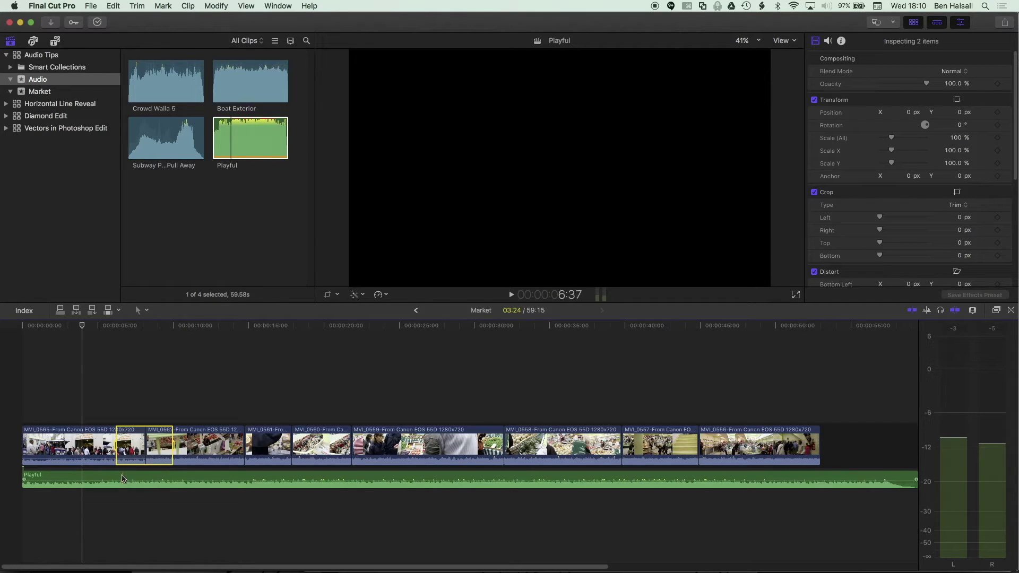
click(122, 479)
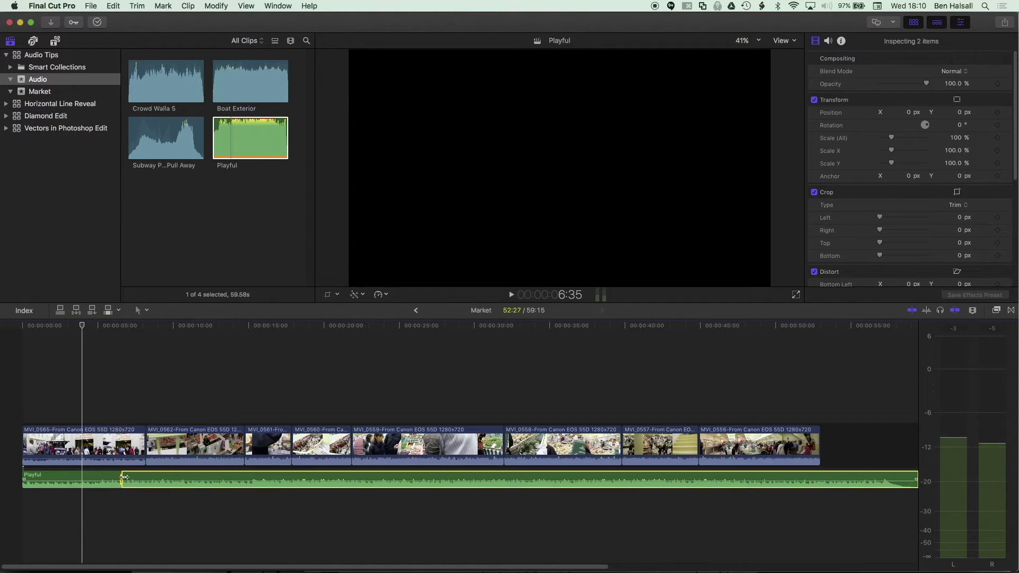
drag(124, 477, 171, 480)
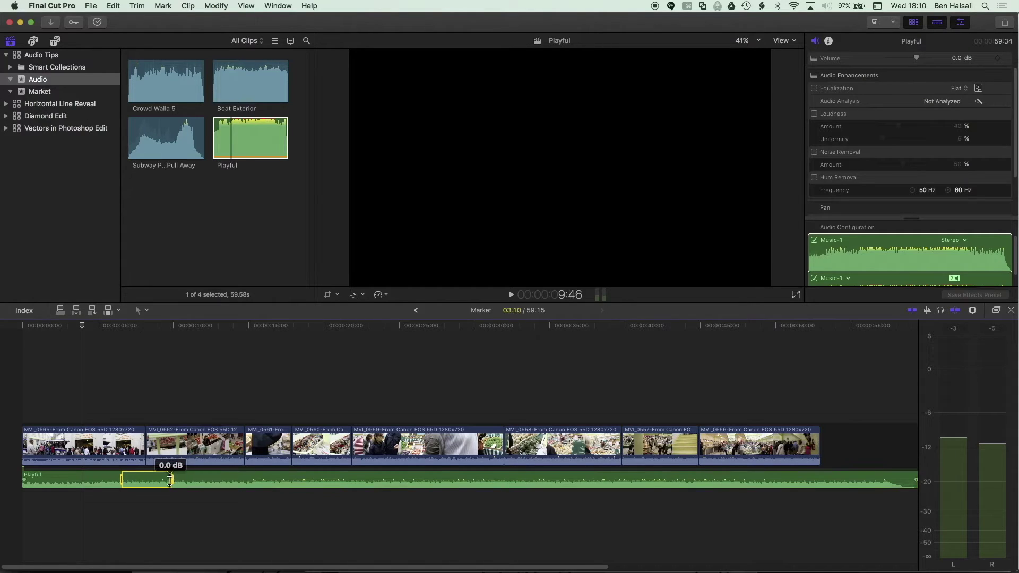
mouse_move(154, 480)
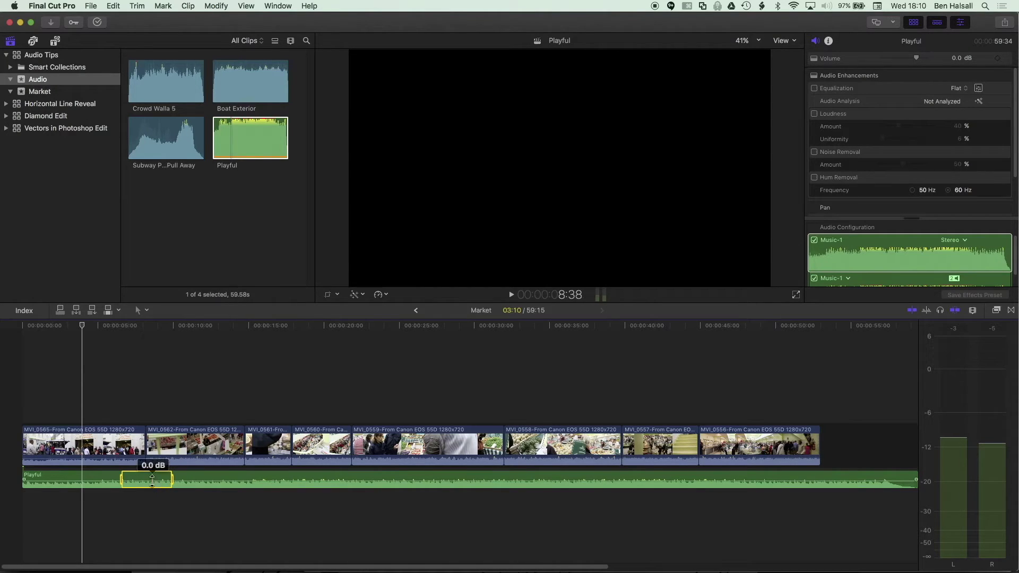
drag(152, 481, 157, 482)
click(214, 481)
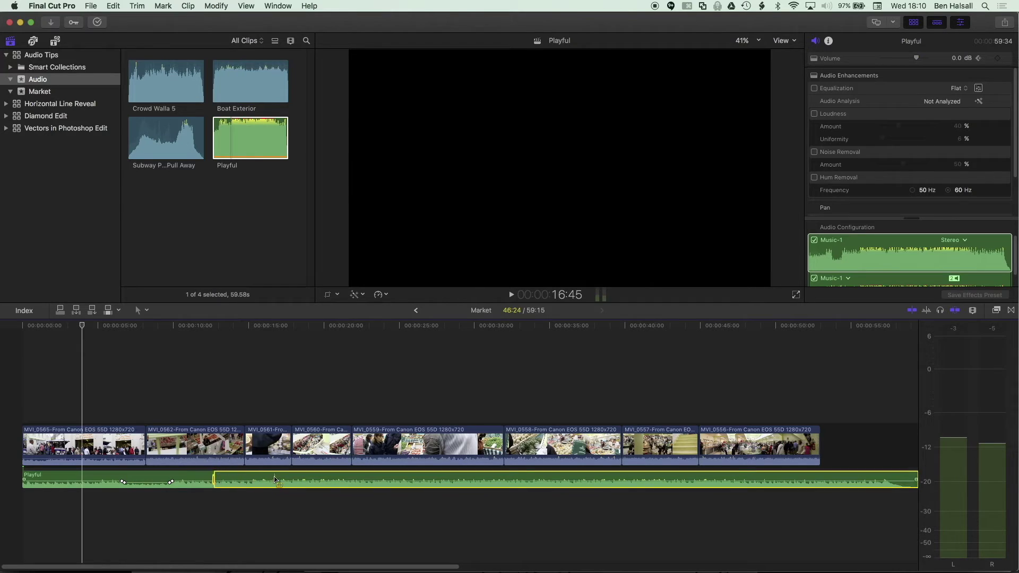
Step: Trim the range near 12 seconds to three seconds and set its volume to 1.0 dB
drag(268, 481, 270, 481)
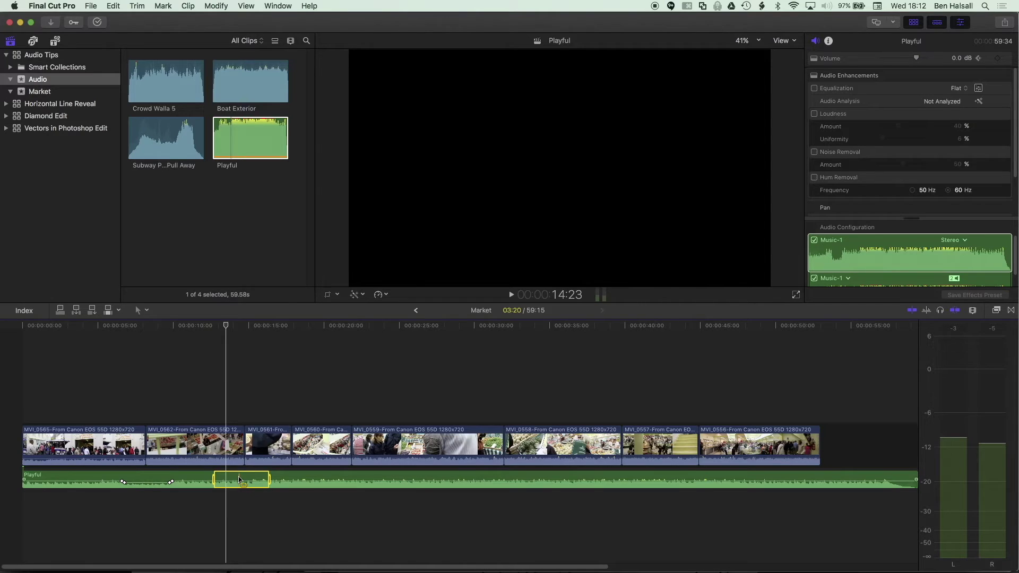
key(ctrl+minus)
key(ctrl+minus)
key(ctrl+minus)
key(ctrl+minus)
key(ctrl+minus)
key(ctrl+minus)
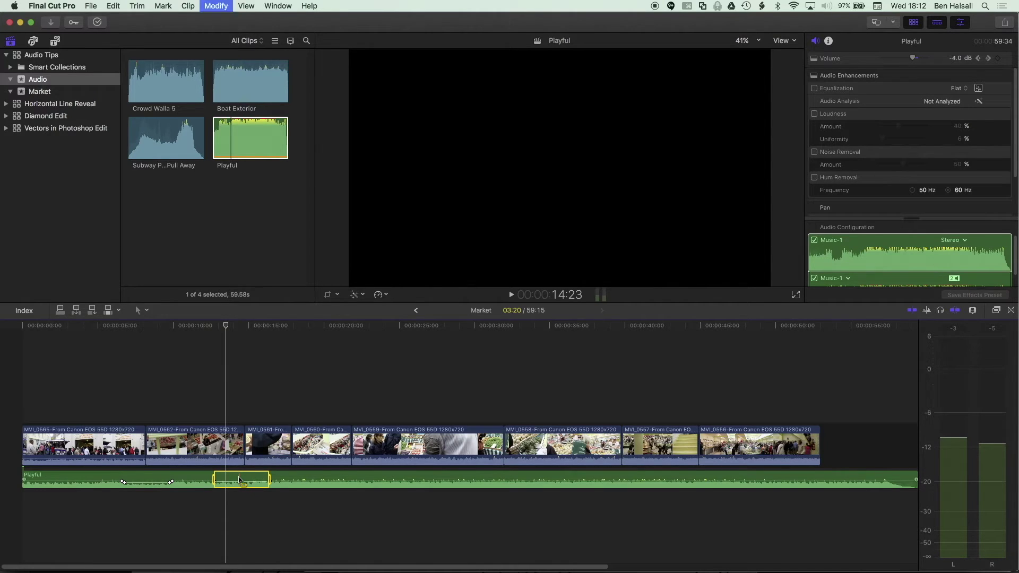
key(ctrl+minus)
key(ctrl+minus)
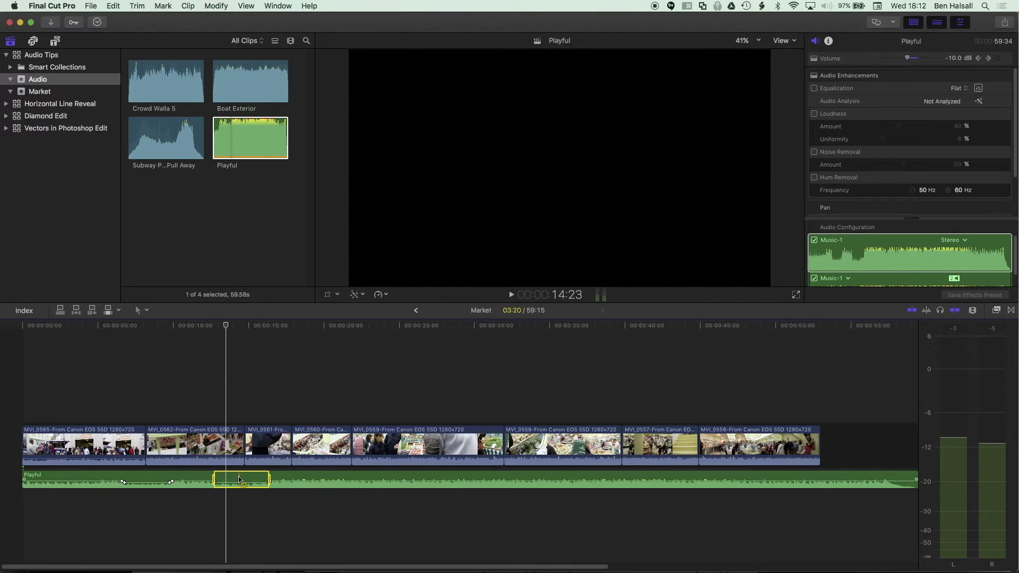
key(ctrl+equal)
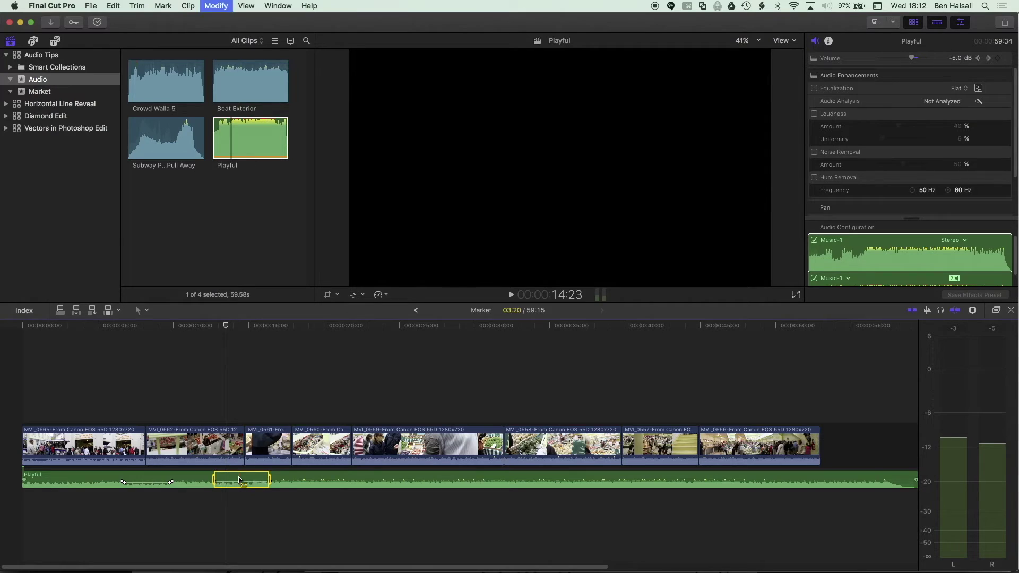
key(ctrl+equal)
key(ctrl+equal)
key(ctrl+equal)
key(ctrl+equal)
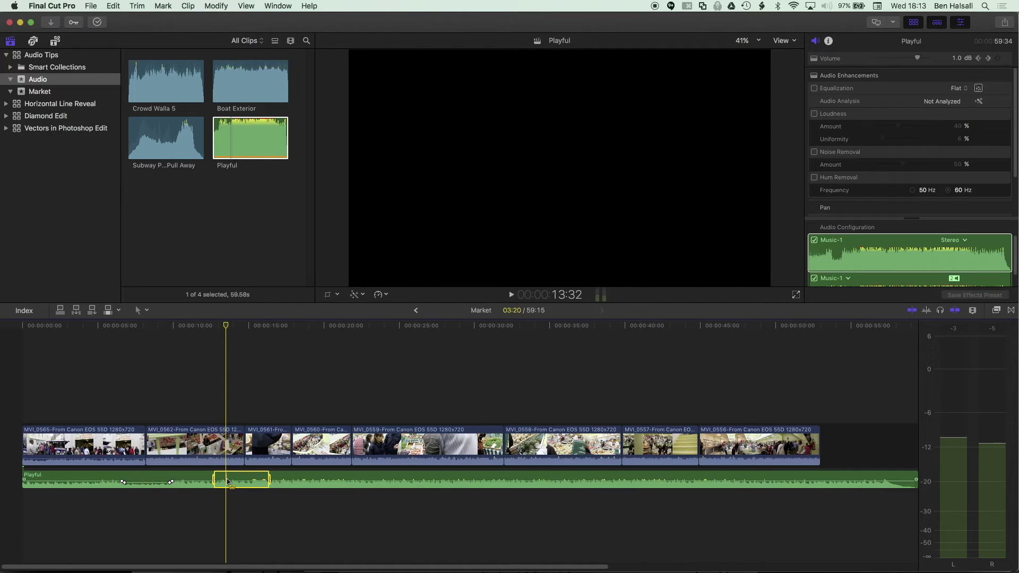
Step: Clear the audio range selection and return the playhead to the timeline start
click(227, 330)
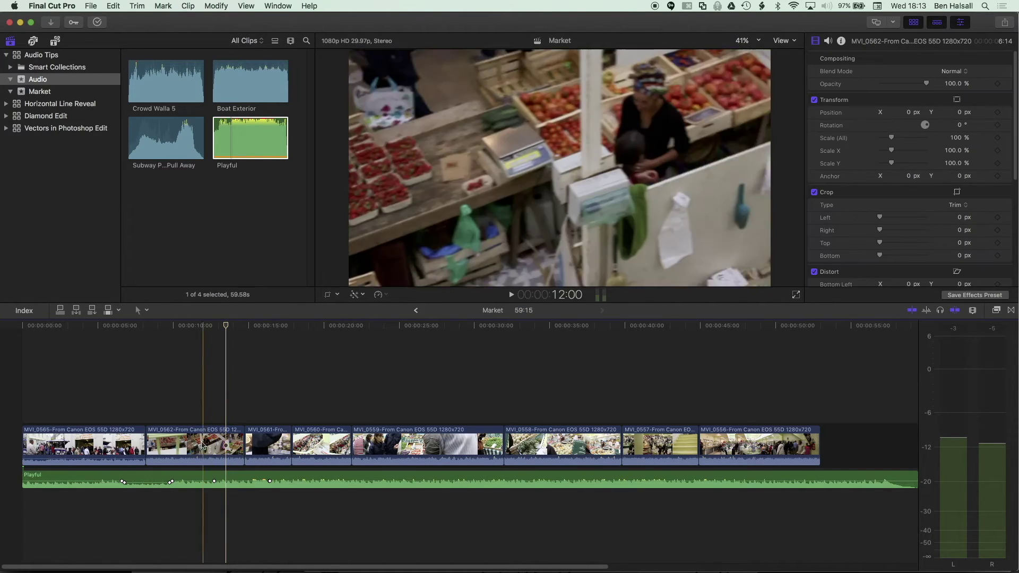
drag(225, 327, 16, 332)
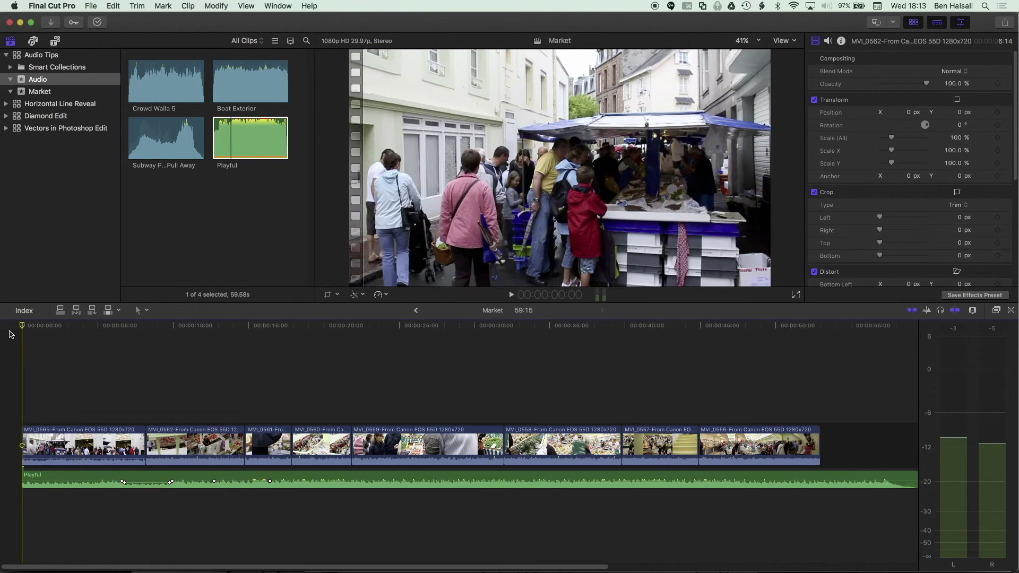
click(247, 6)
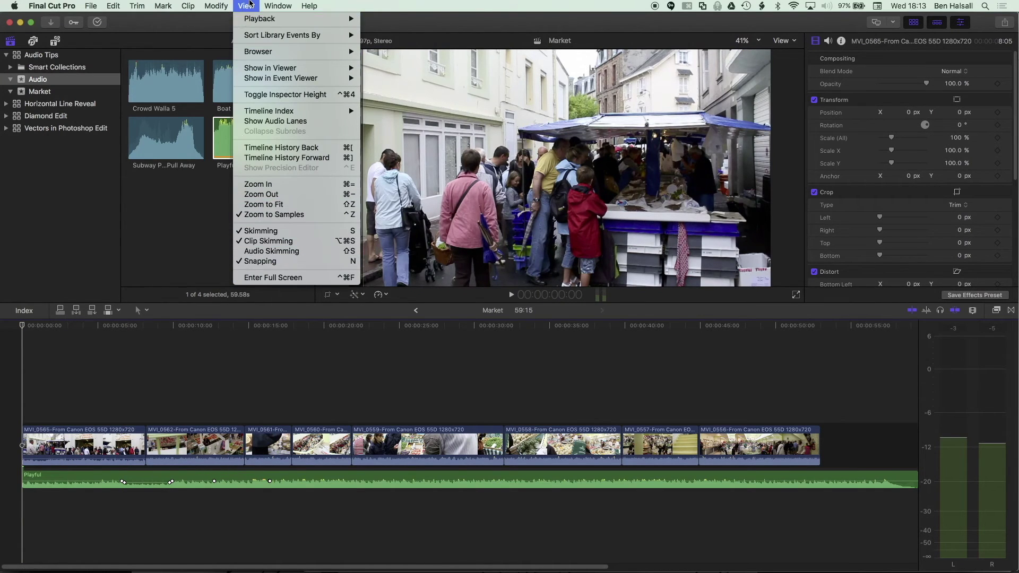
click(247, 5)
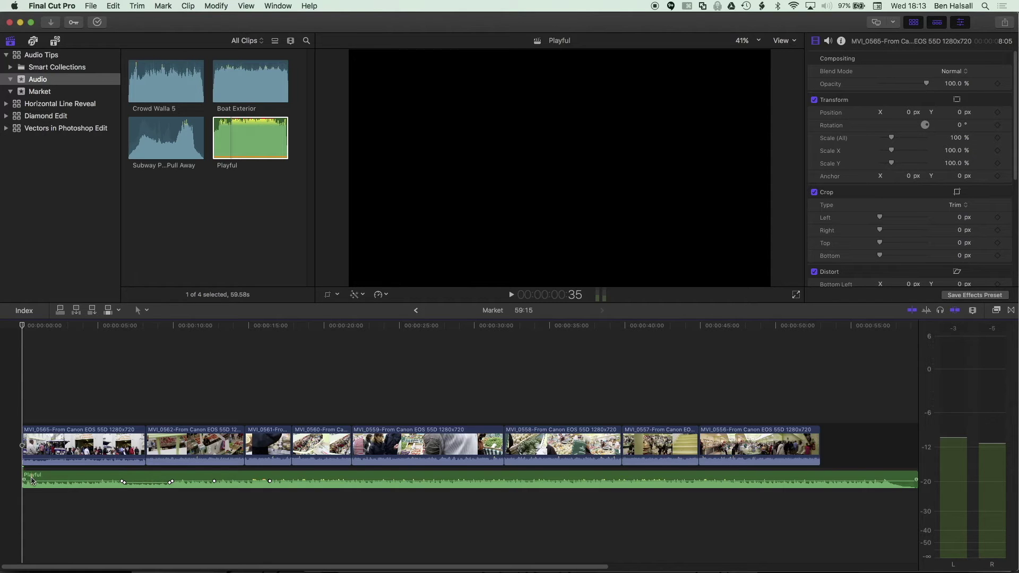
Step: Mark a range with I and O during playback and lower it to -7 dB
key(space)
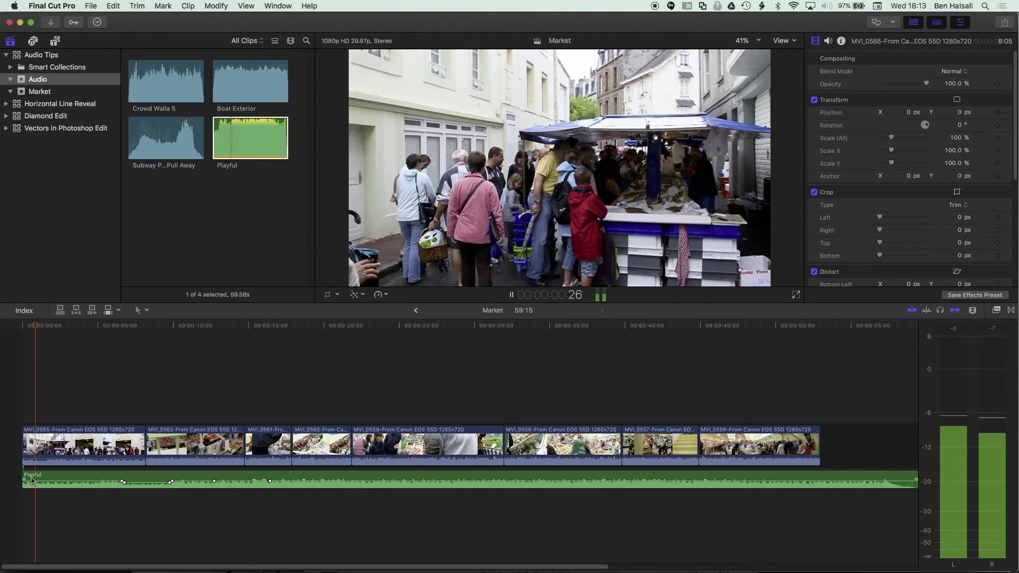
key(i)
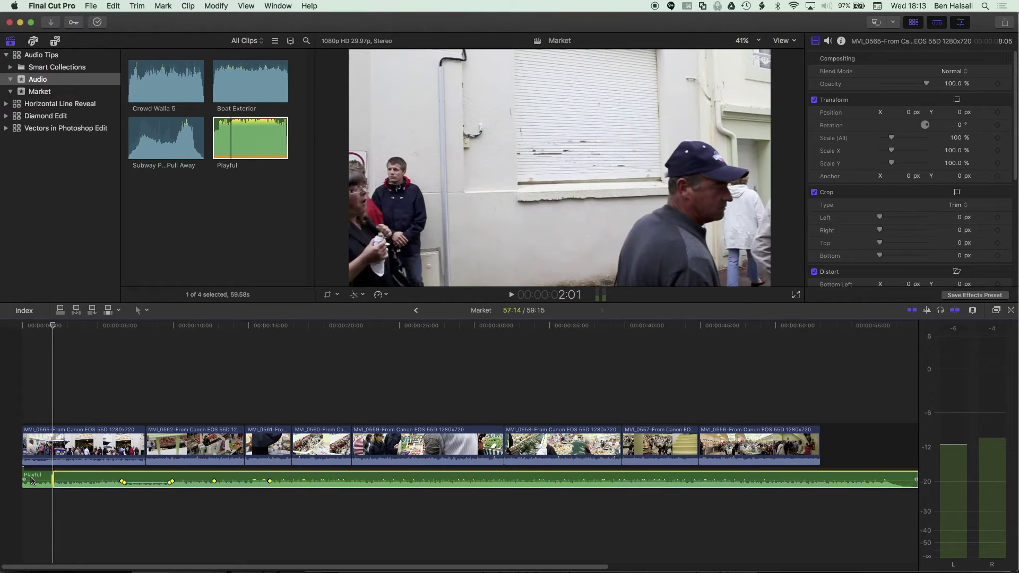
key(space)
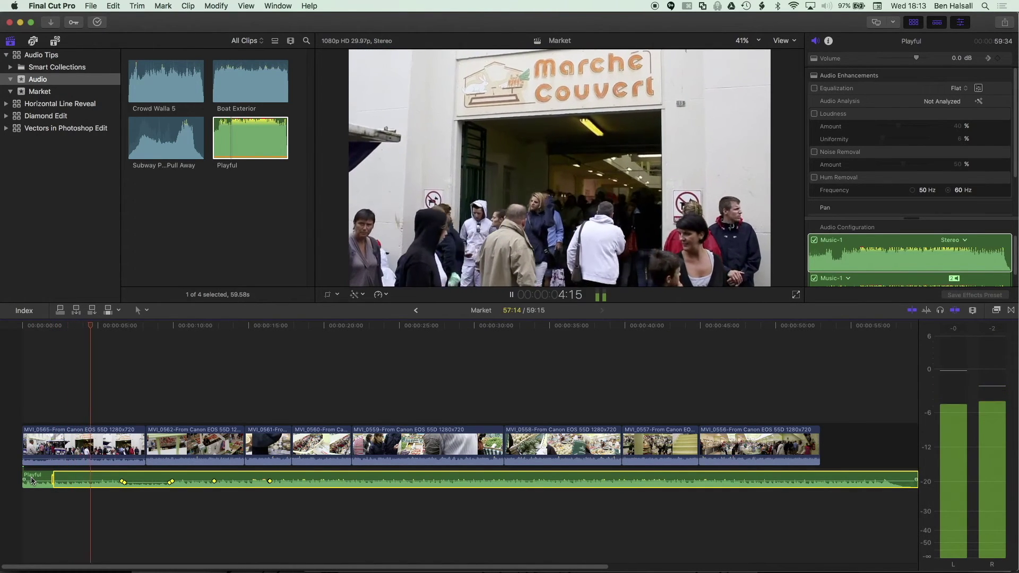
key(space)
key(o)
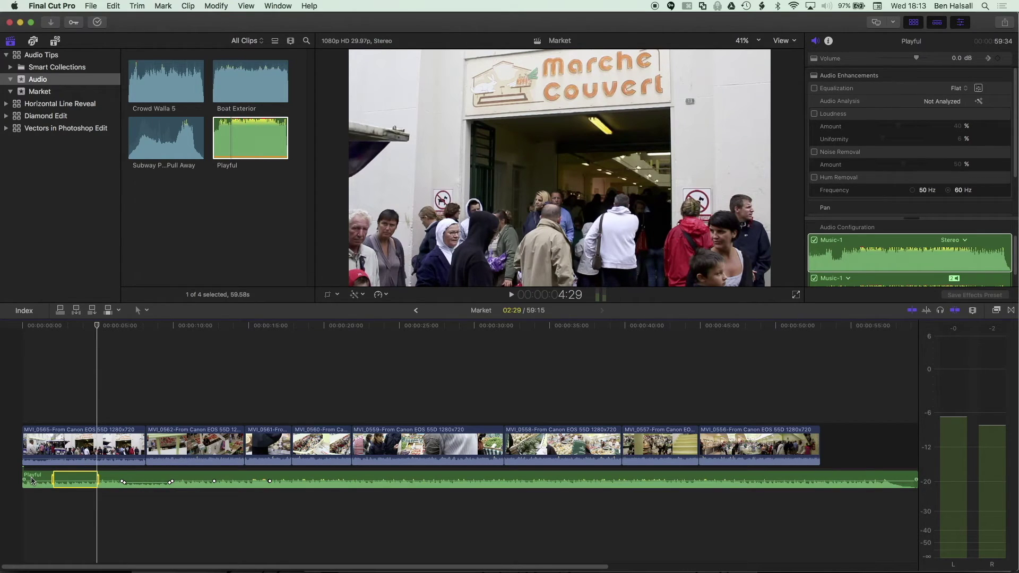
key(Left)
key(ctrl+minus)
key(ctrl+minus)
key(ctrl+minus)
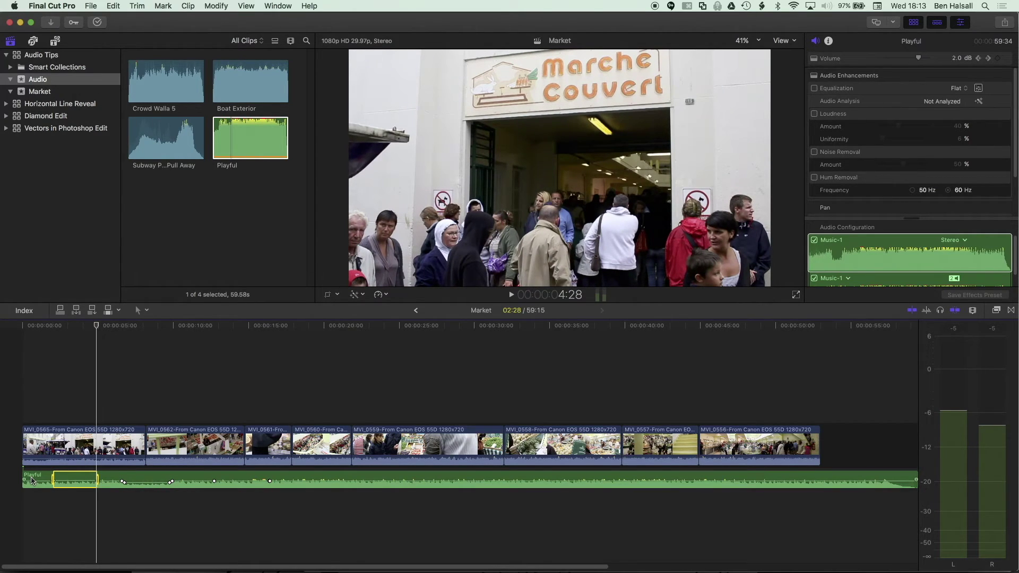
key(ctrl+minus)
key(ctrl+minus)
Step: Mark a range from about 17 to 22 seconds and lower it to -14 dB
key(space)
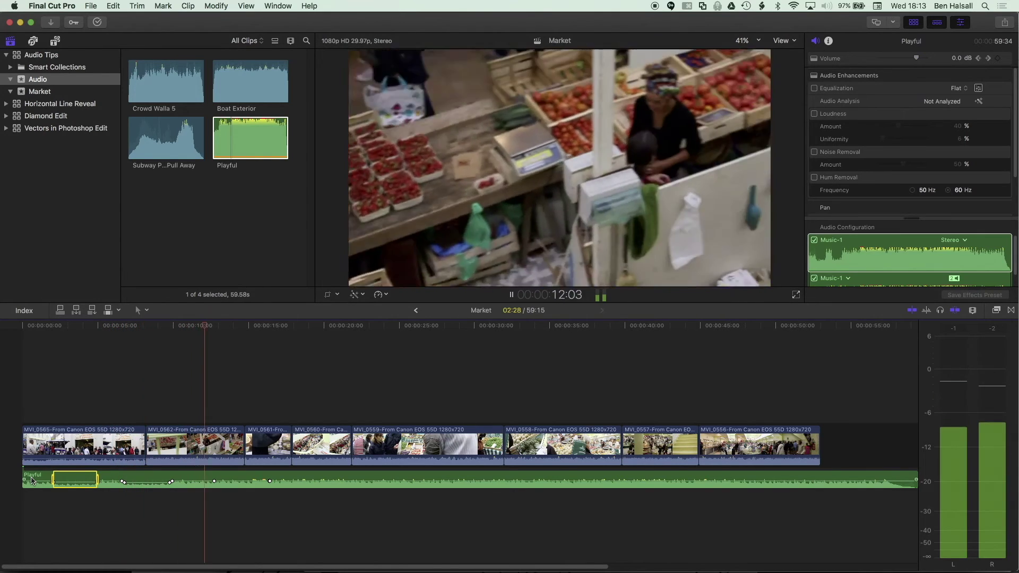
key(space)
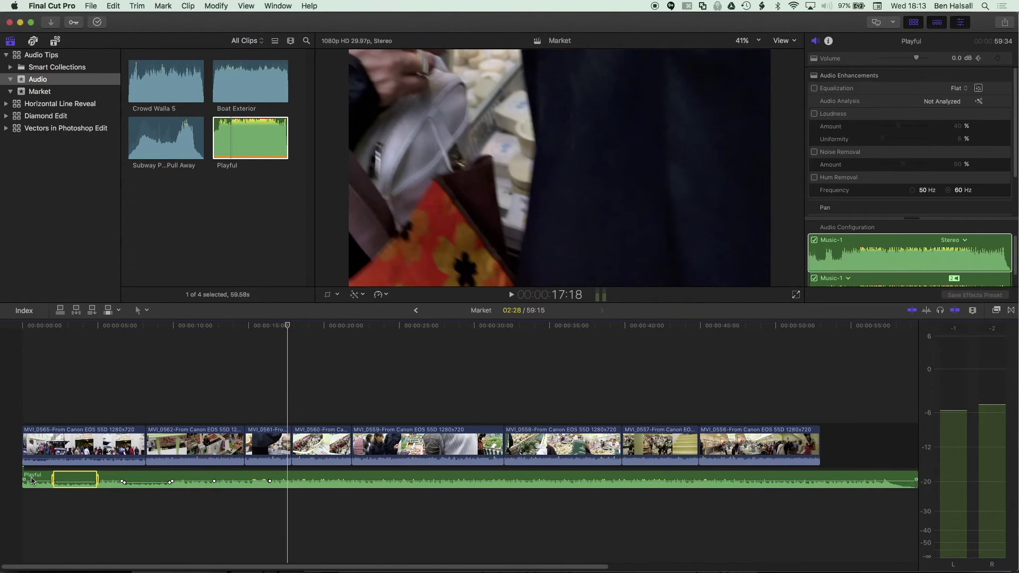
key(i)
key(space)
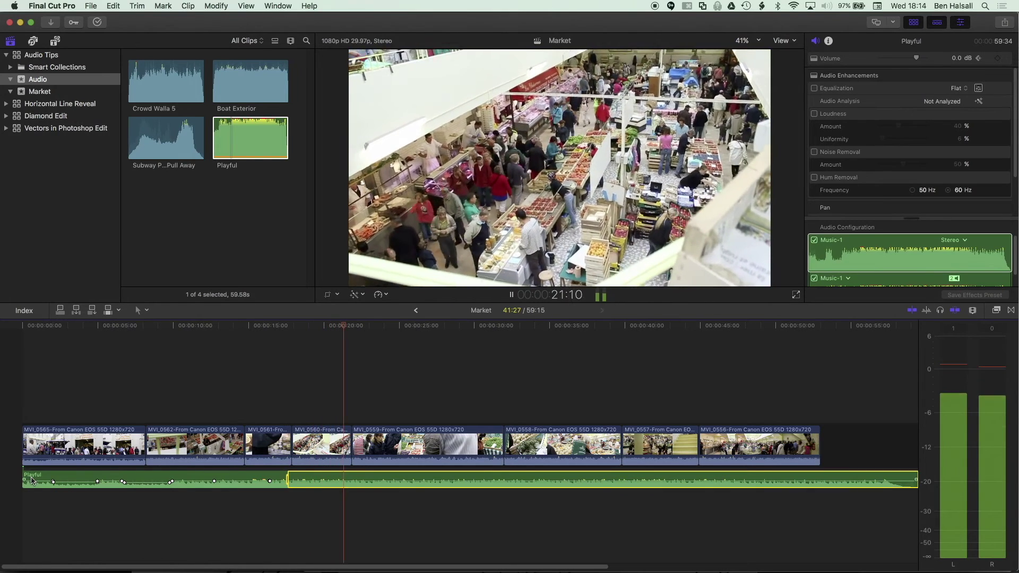
key(space)
key(o)
key(ctrl+minus)
key(ctrl+minus)
key(ctrl+minus)
key(ctrl+minus)
key(ctrl+minus)
key(ctrl+minus)
key(ctrl+minus)
key(ctrl+minus)
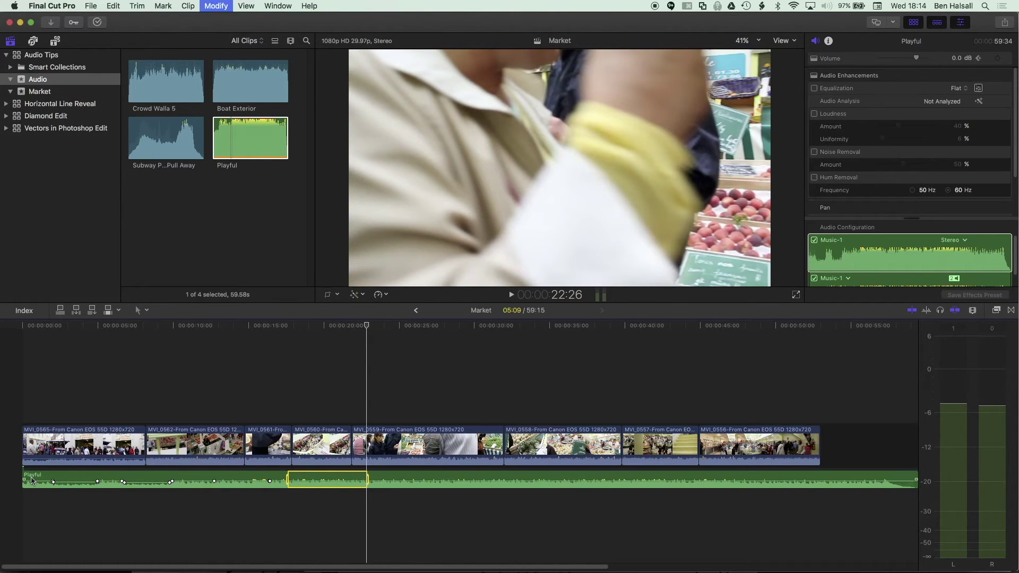
key(ctrl+minus)
key(ctrl+minus)
key(ctrl+minus)
key(ctrl+minus)
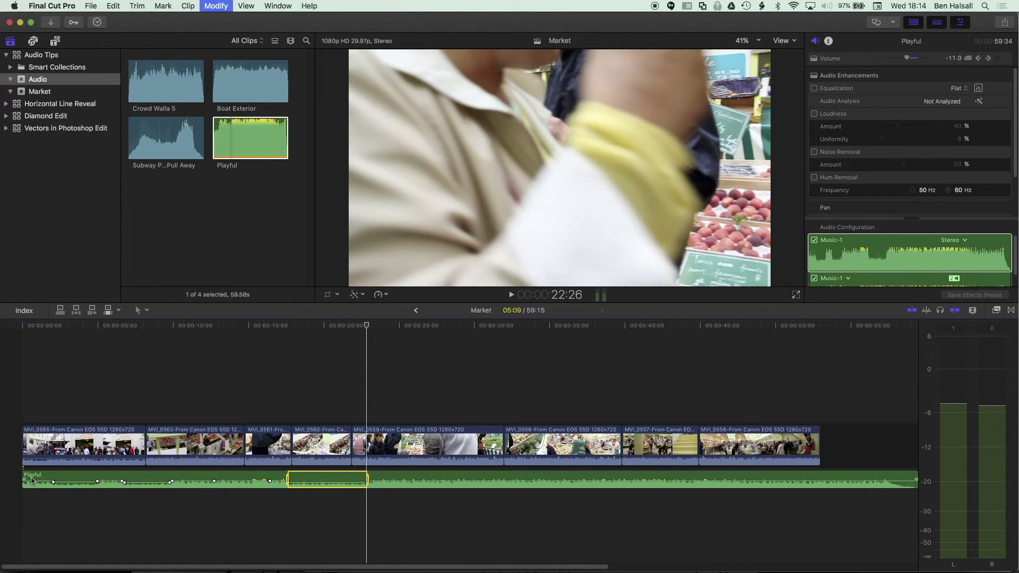
key(ctrl+minus)
key(ctrl+minus)
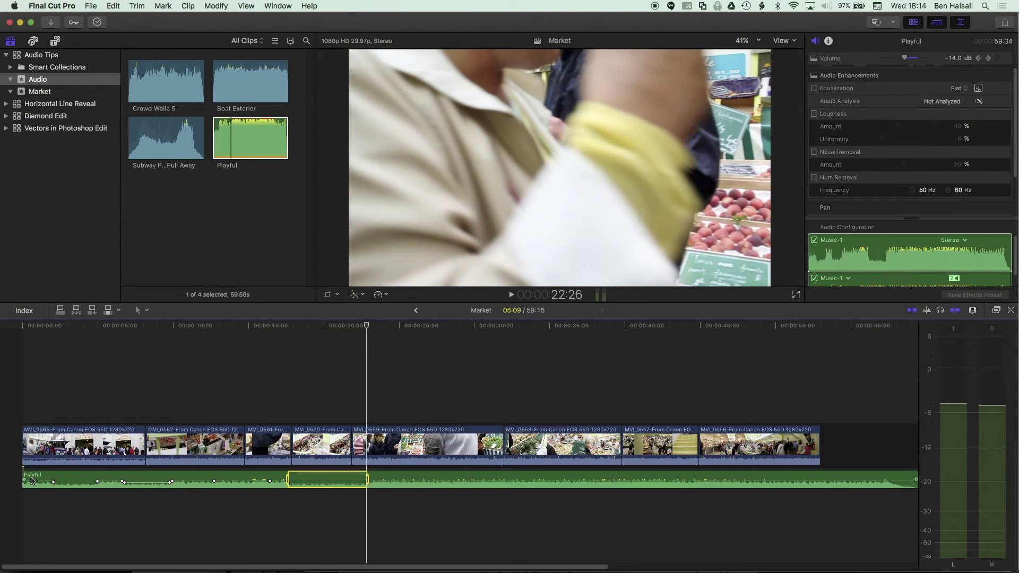
click(247, 5)
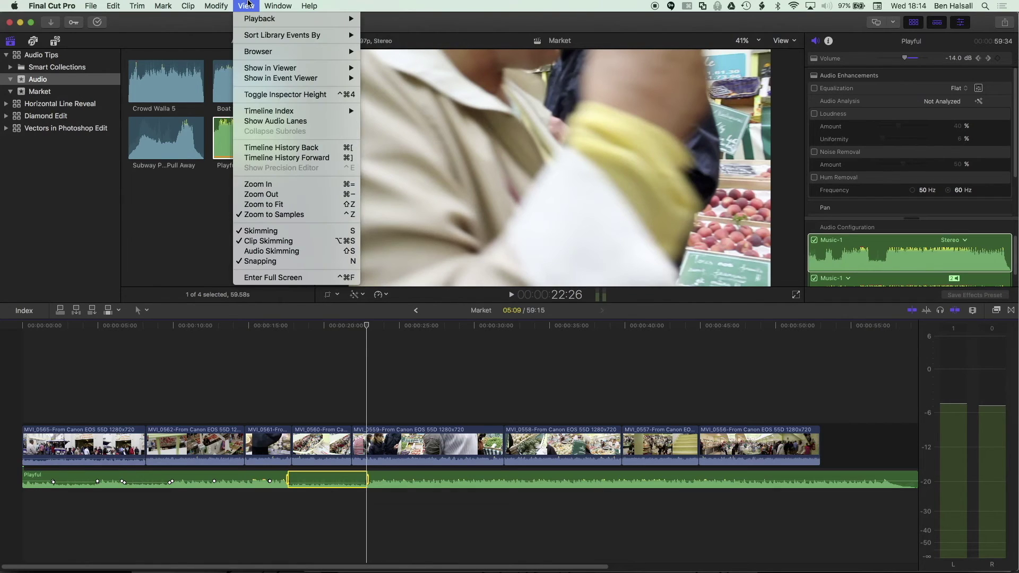
Step: Mark a short range on Playful during playback and silence it
click(247, 4)
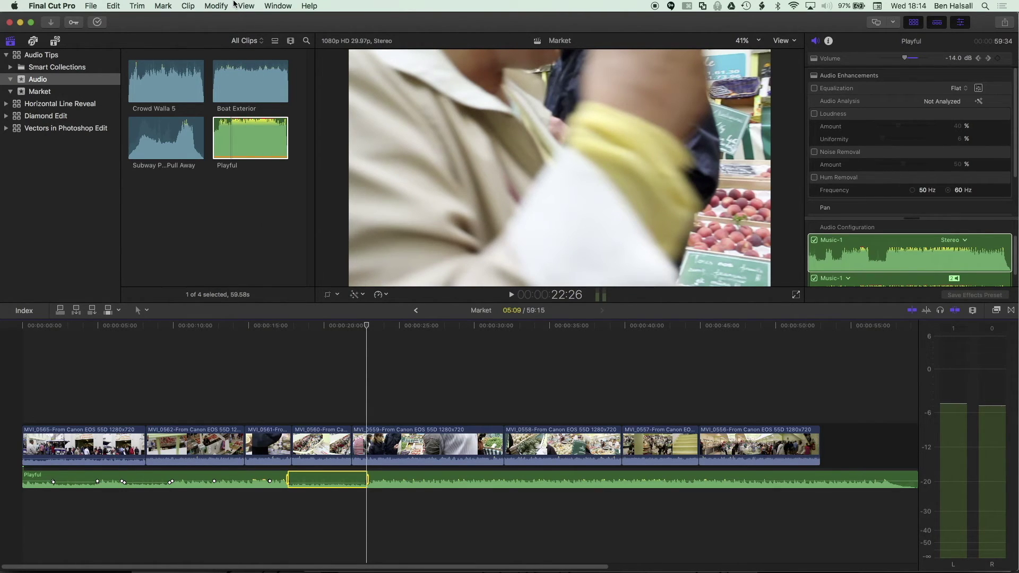
key(space)
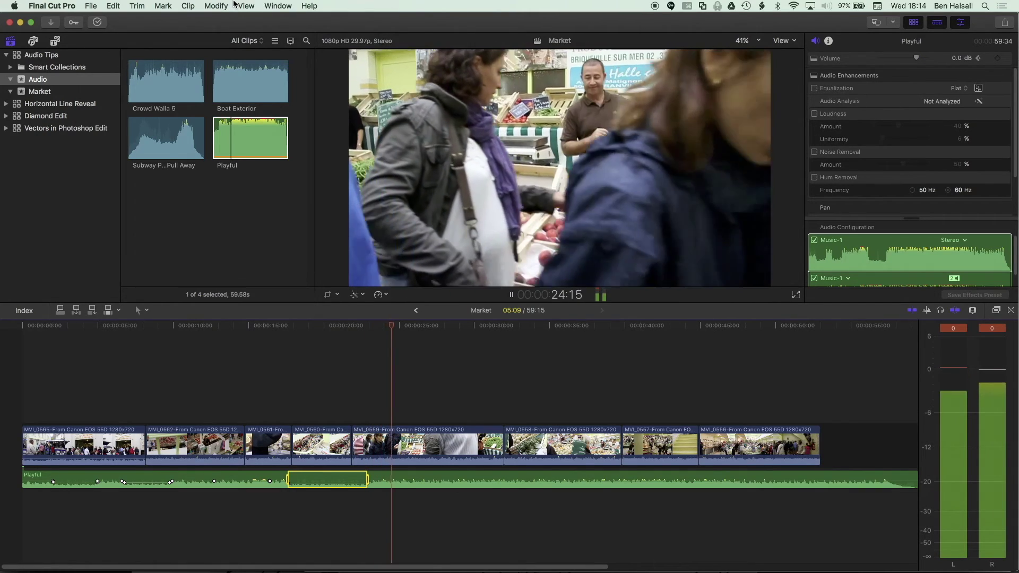
click(247, 481)
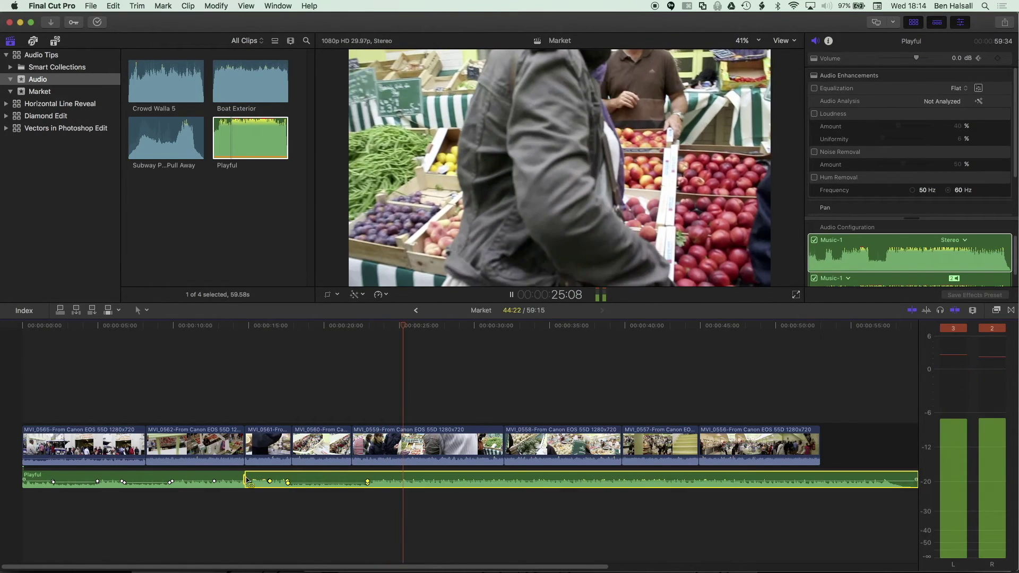
key(i)
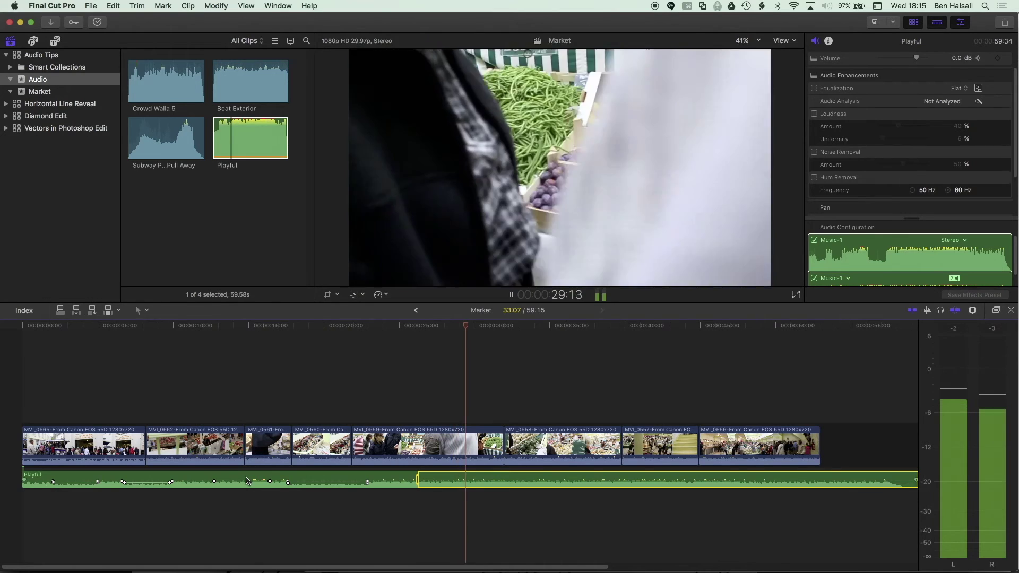
key(space)
key(o)
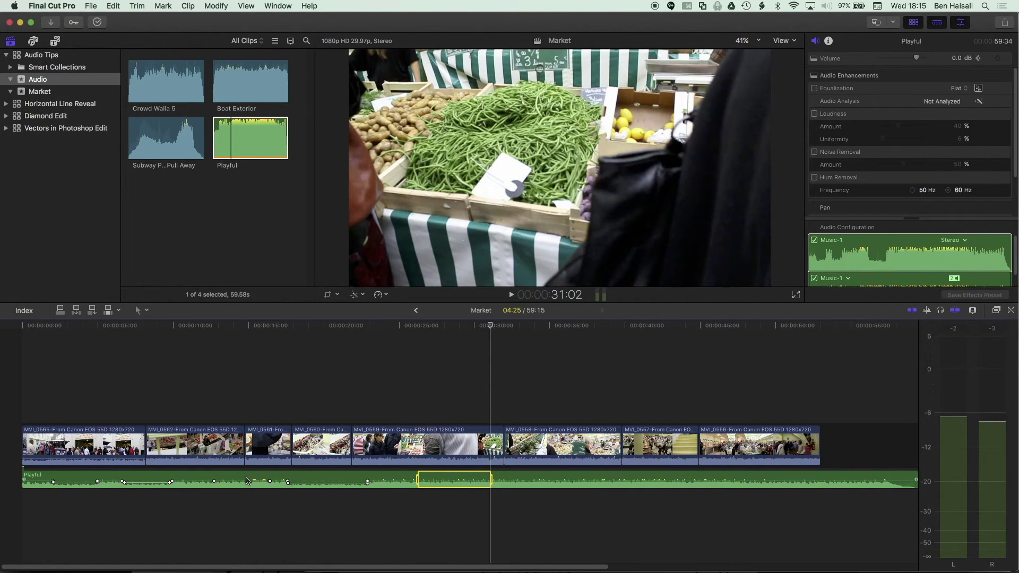
key(Delete)
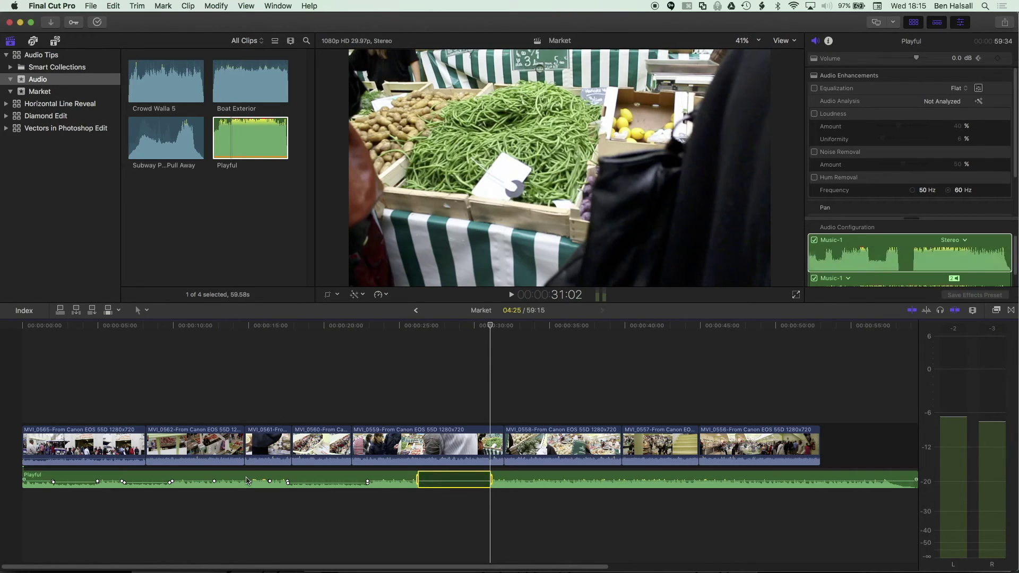
Step: Mark another range ending around 39 seconds and silence that stretch too
key(space)
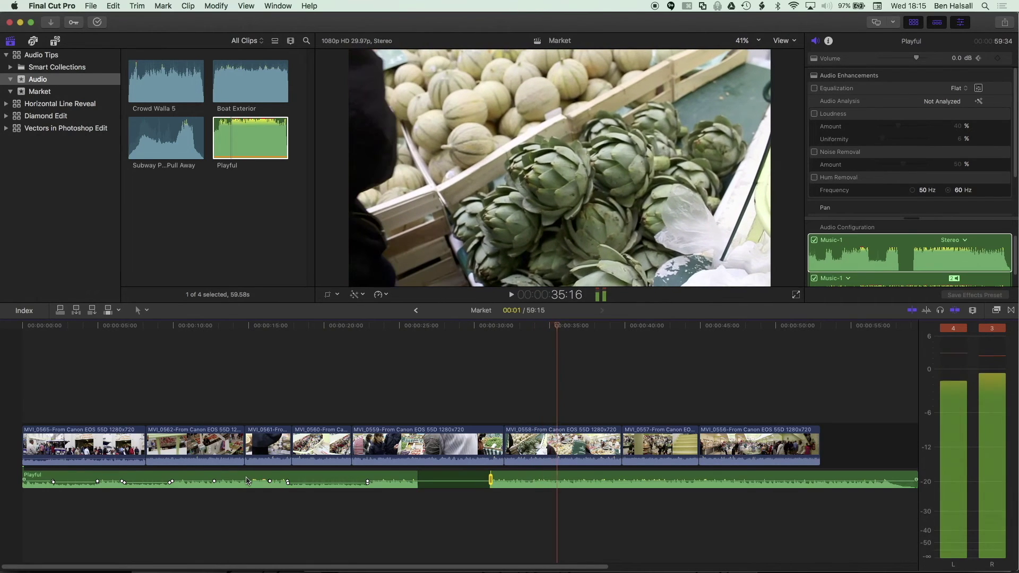
key(space)
key(i)
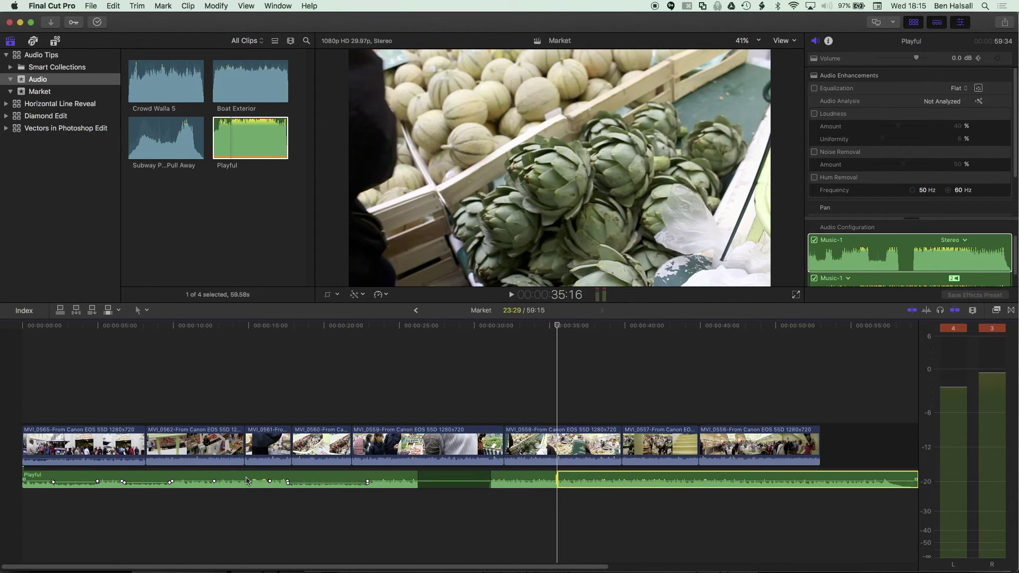
key(space)
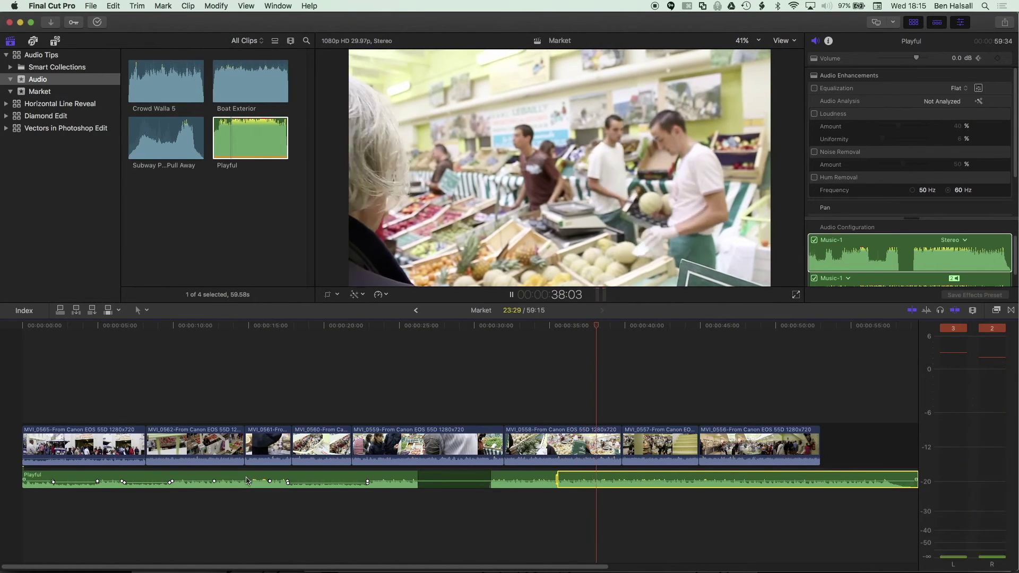
key(space)
key(o)
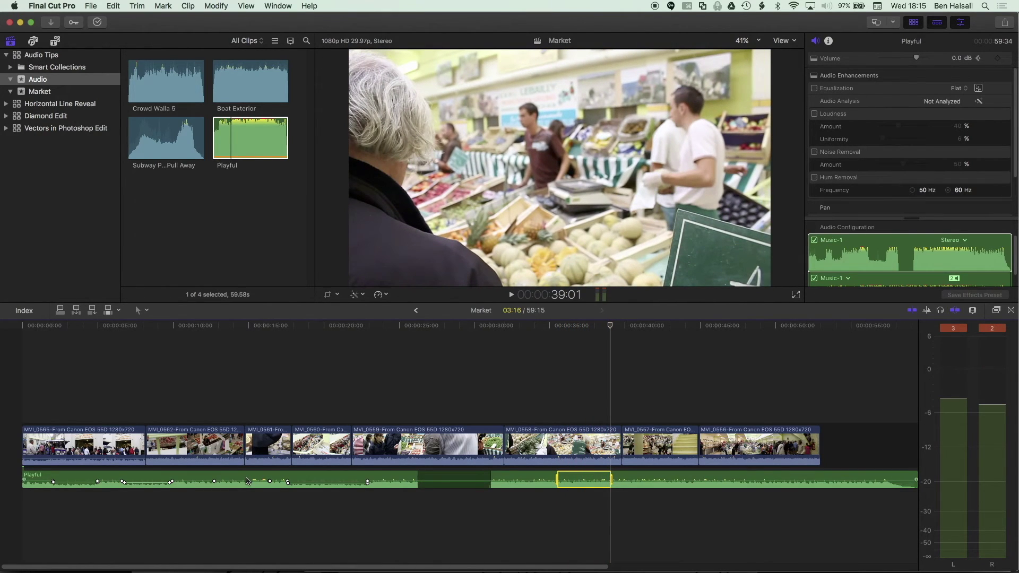
key(Delete)
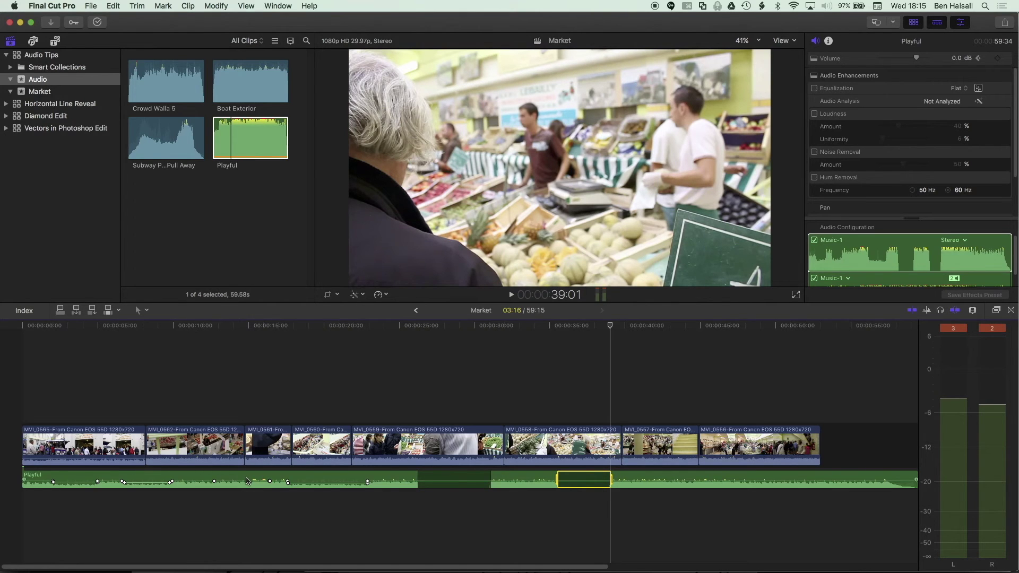
Step: Mark the 40–45 second stretch of Playful and silence it
key(Delete)
key(i)
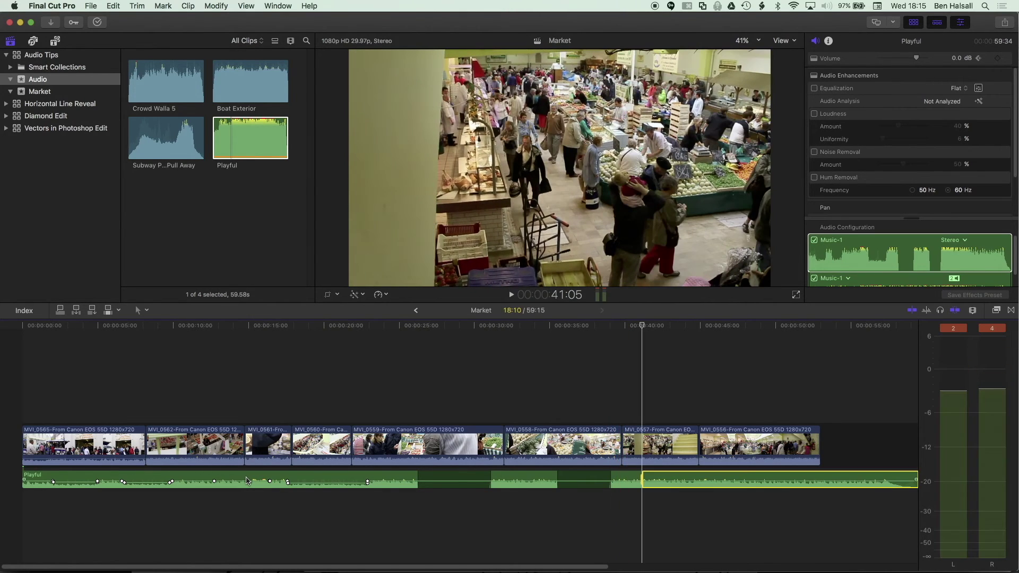
key(space)
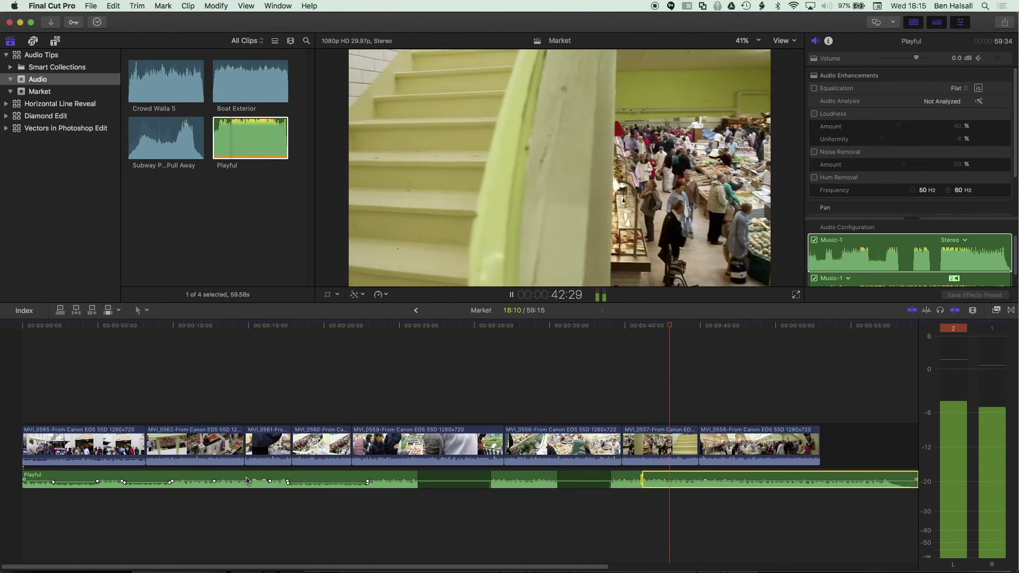
key(o)
key(space)
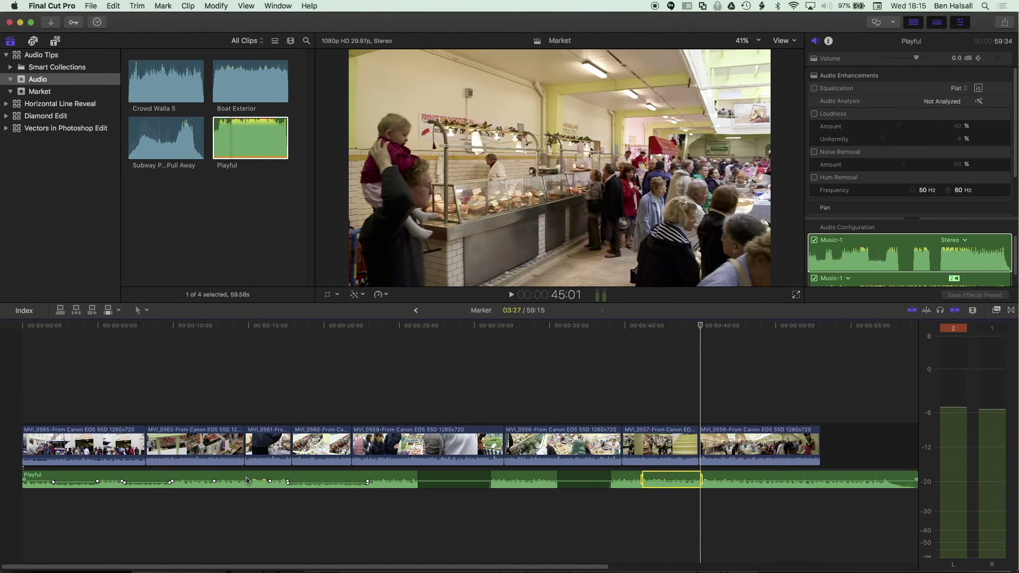
key(Delete)
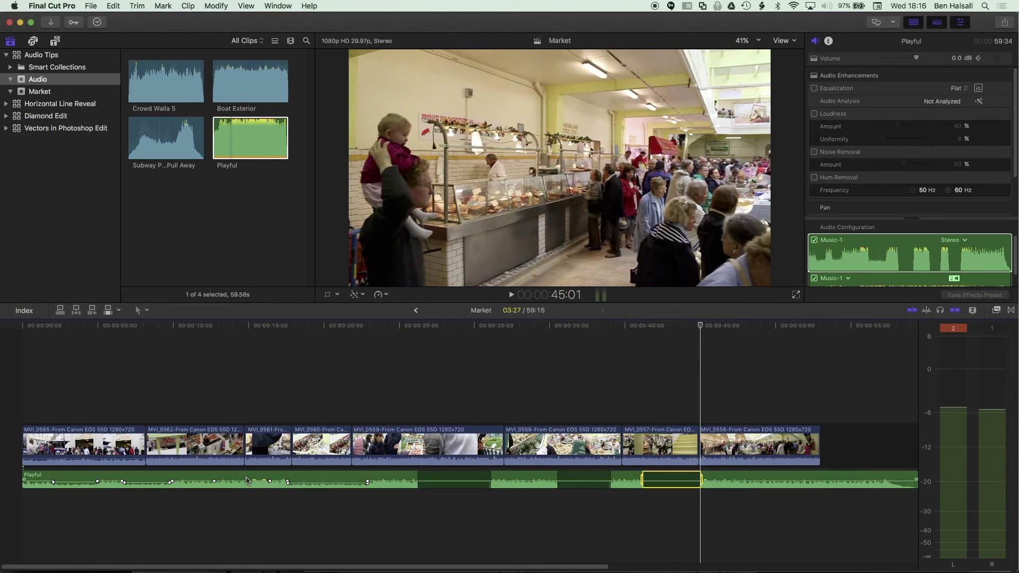
Step: Mark a range from about 26 to 31 seconds using J, K, L playback
key(j)
key(j)
key(j)
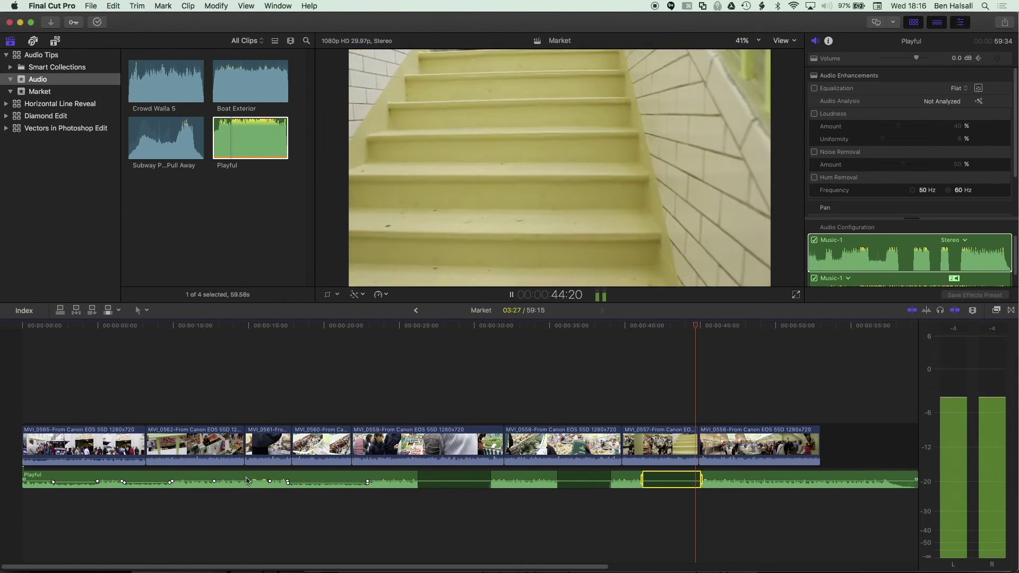
key(k)
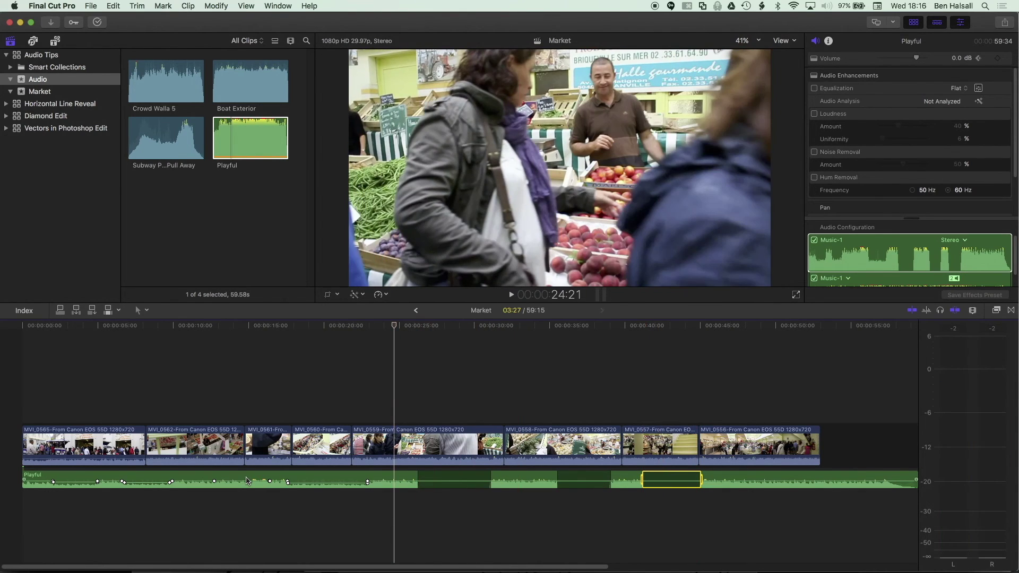
key(l)
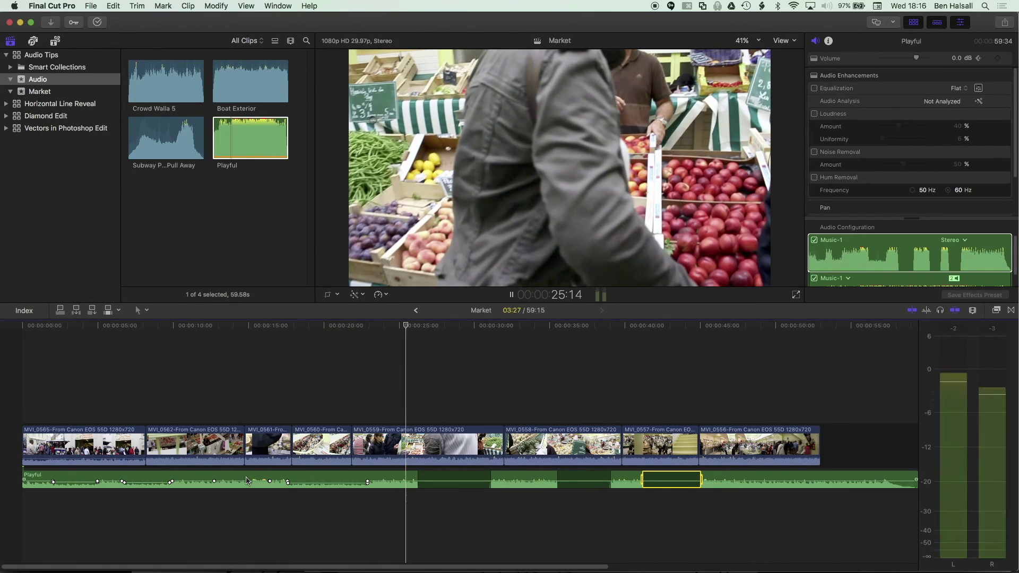
key(k)
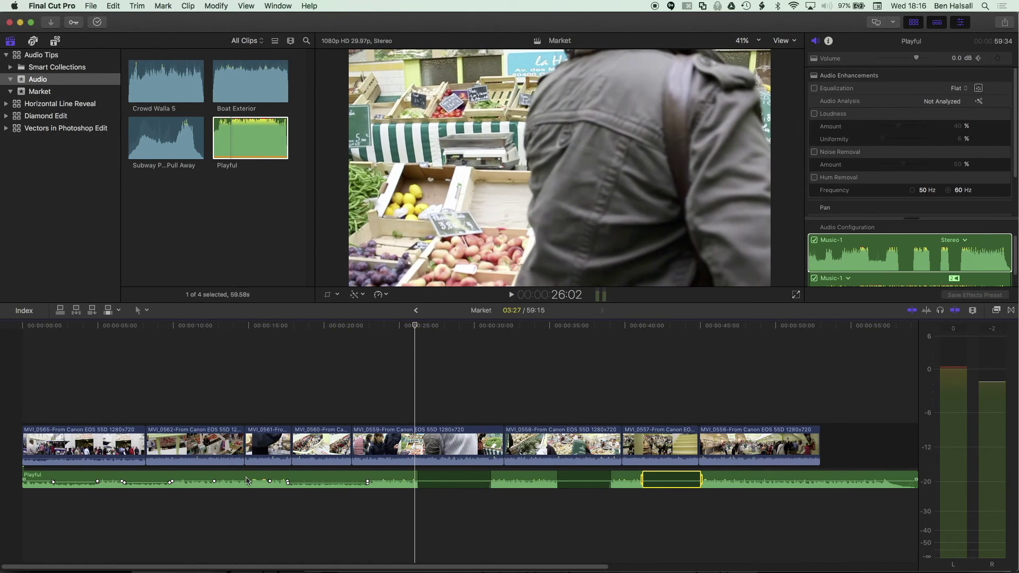
key(i)
key(l)
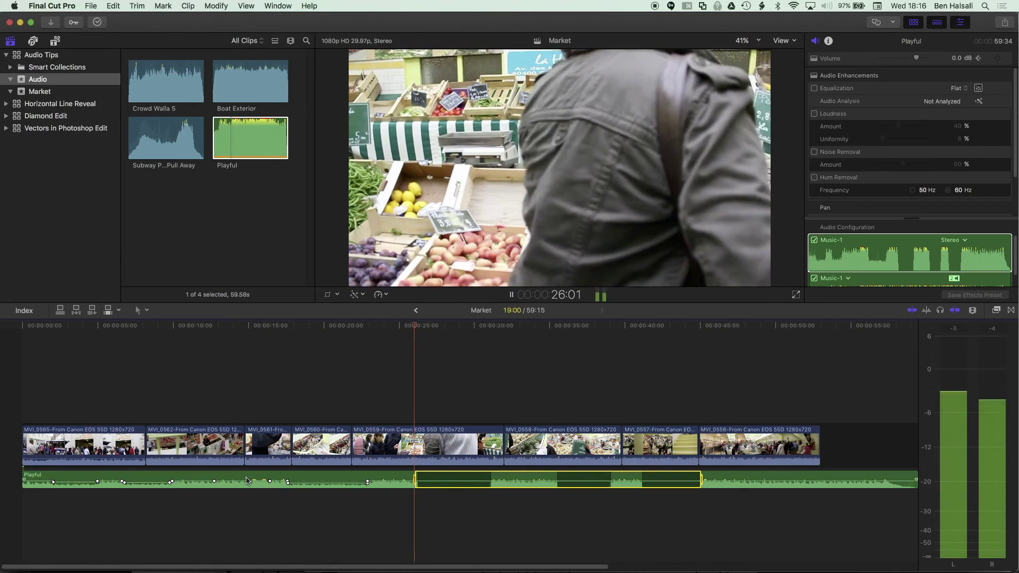
key(k)
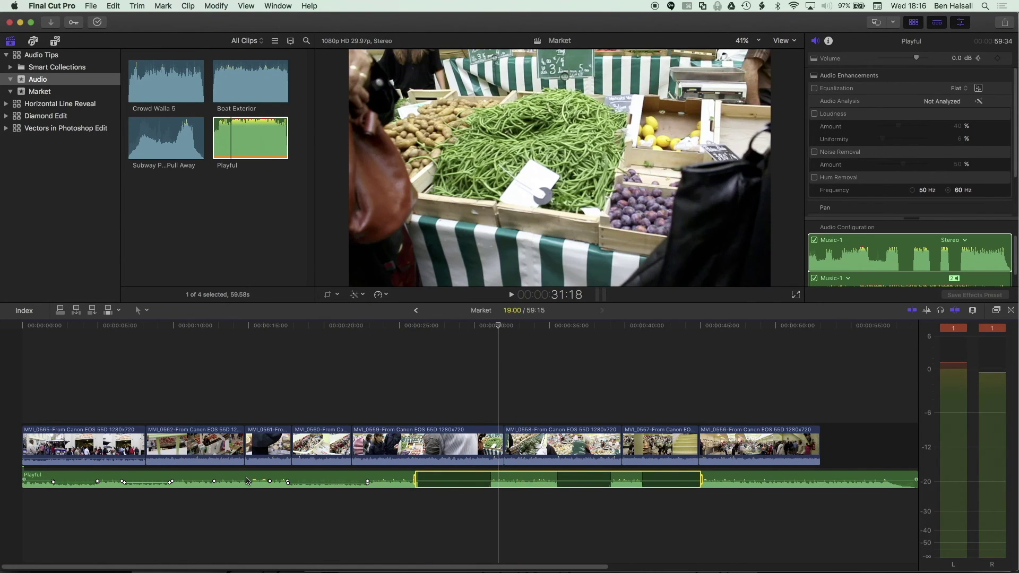
key(Left)
key(Left)
key(o)
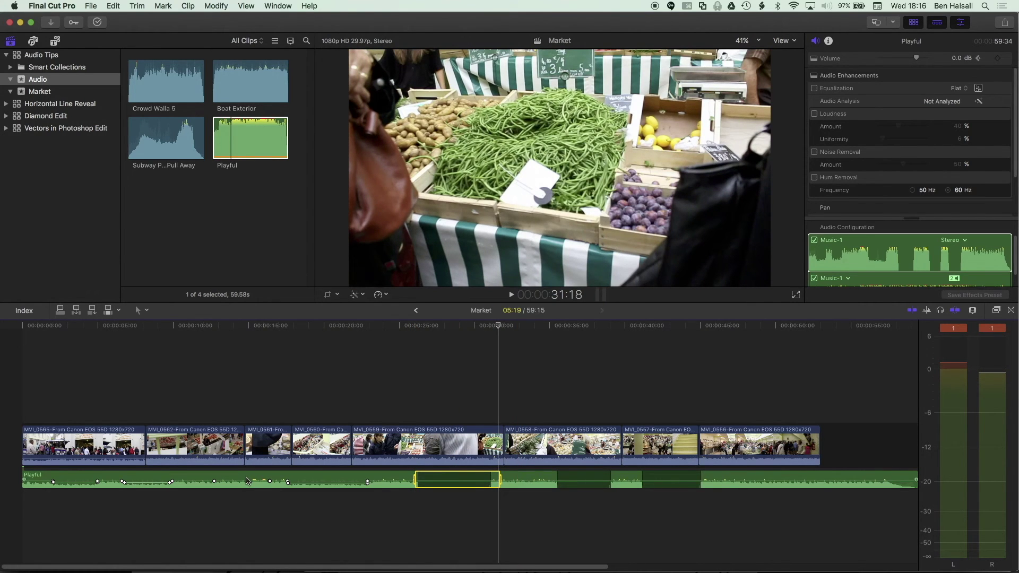
Step: Undo the silence on the 26–31 second stretch and play it back to check
key(super+z)
key(super+shift+z)
key(super+z)
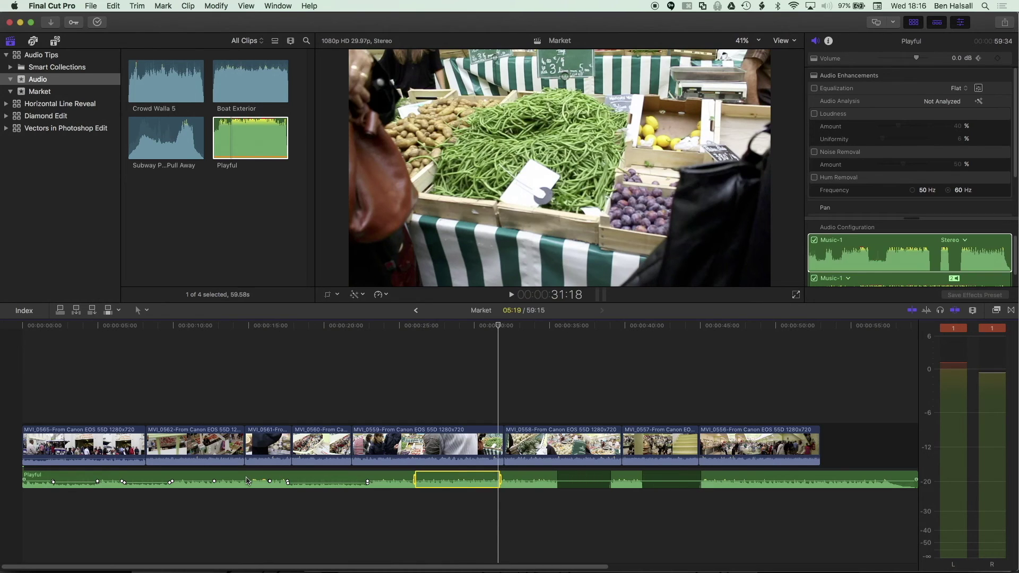
key(space)
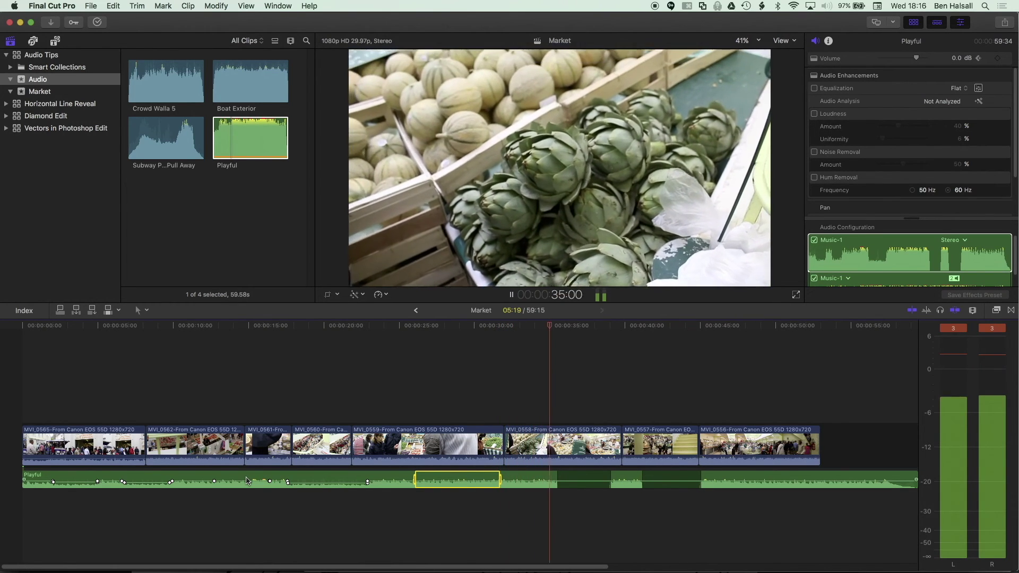
Step: Mark the stretch ending near 39 seconds and restore its music volume to 0 dB
click(247, 480)
key(space)
key(j)
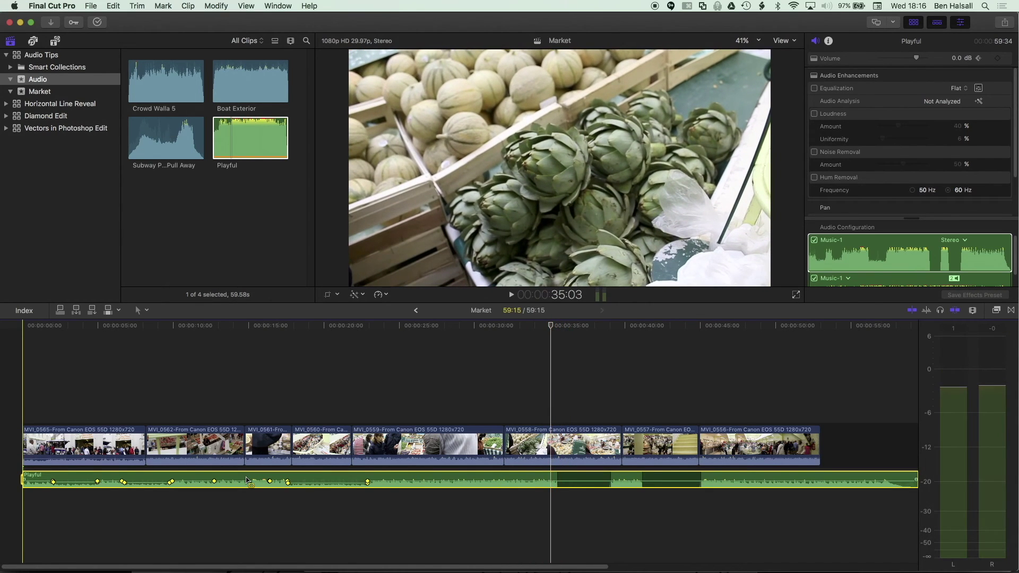
key(super+shift+a)
key(i)
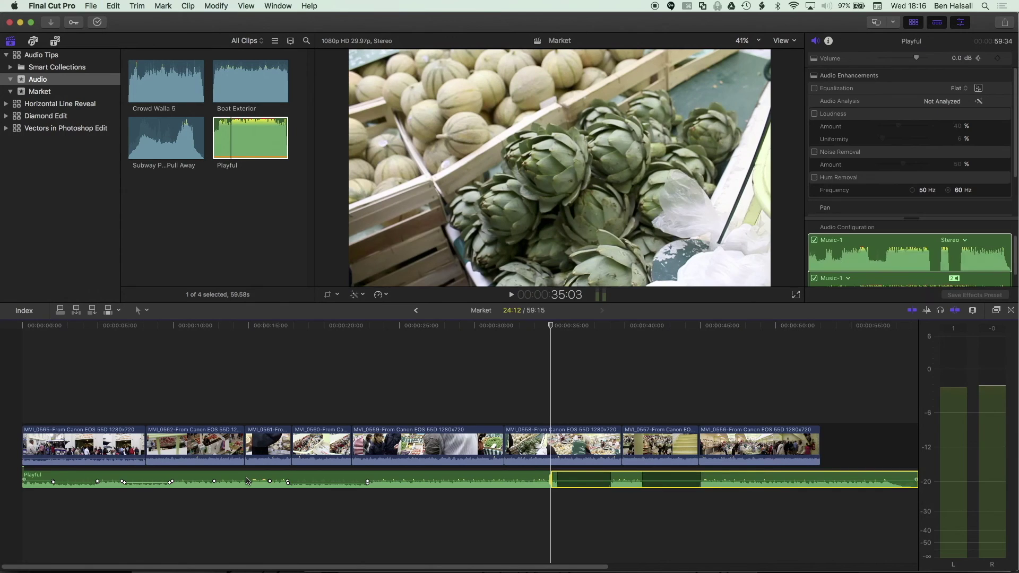
key(space)
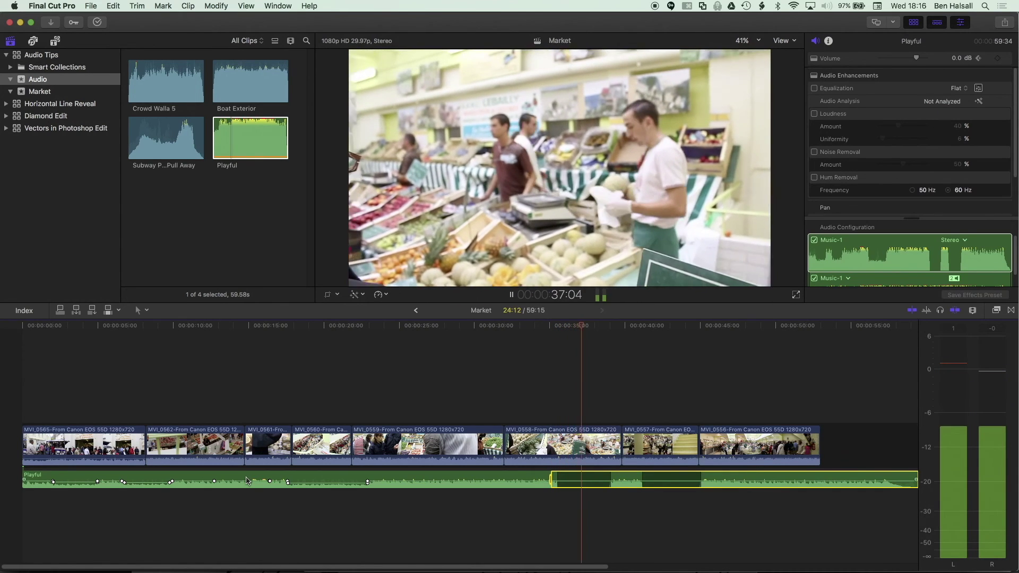
key(space)
key(o)
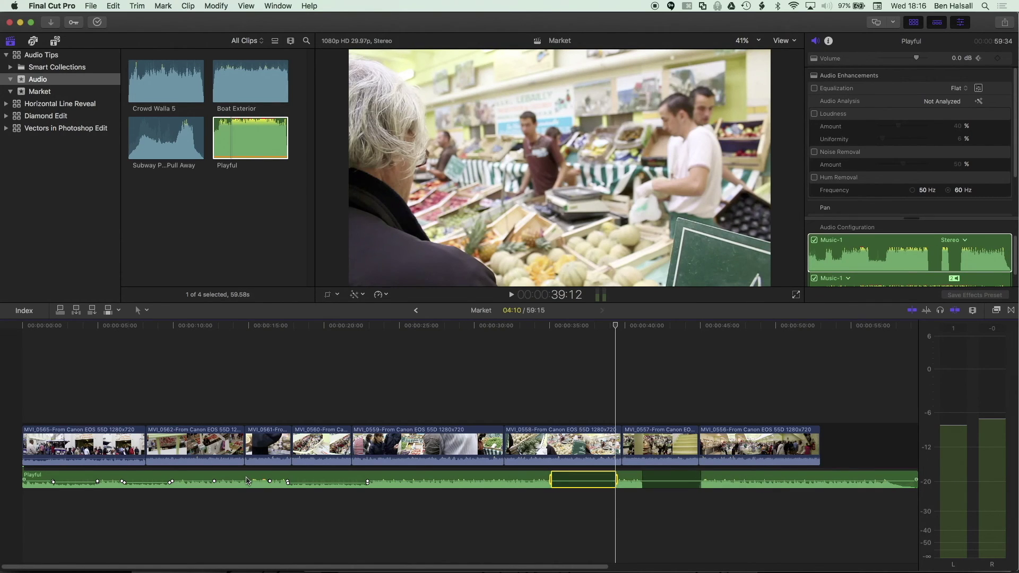
key(super+z)
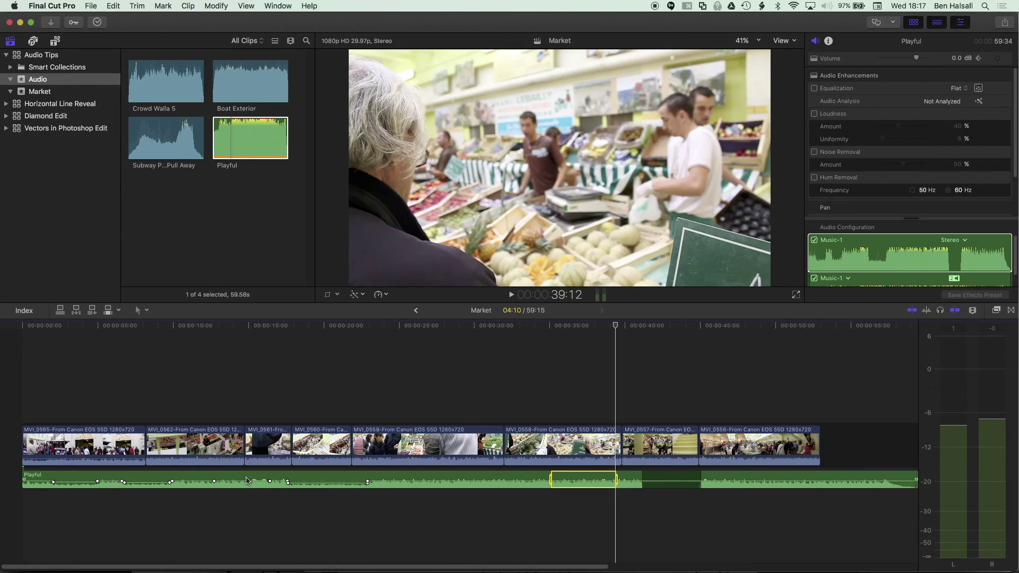
key(ctrl+minus)
key(ctrl+minus)
key(ctrl+minus)
key(ctrl+minus)
key(ctrl+minus)
key(ctrl+minus)
key(ctrl+minus)
key(ctrl+minus)
key(ctrl+minus)
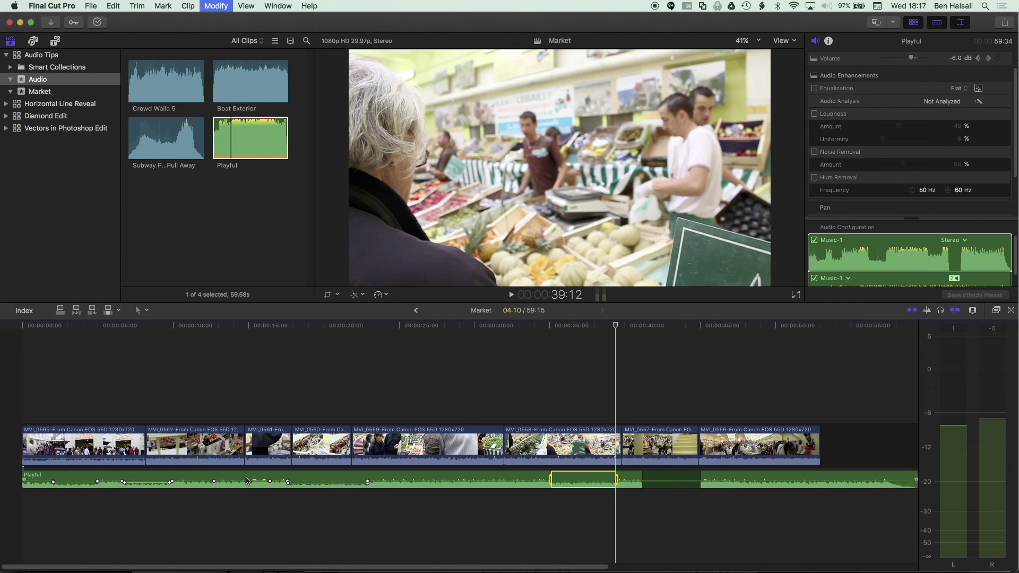
key(ctrl+equal)
key(ctrl+equal)
key(ctrl+equal)
key(ctrl+equal)
key(ctrl+equal)
key(ctrl+equal)
key(ctrl+equal)
key(ctrl+equal)
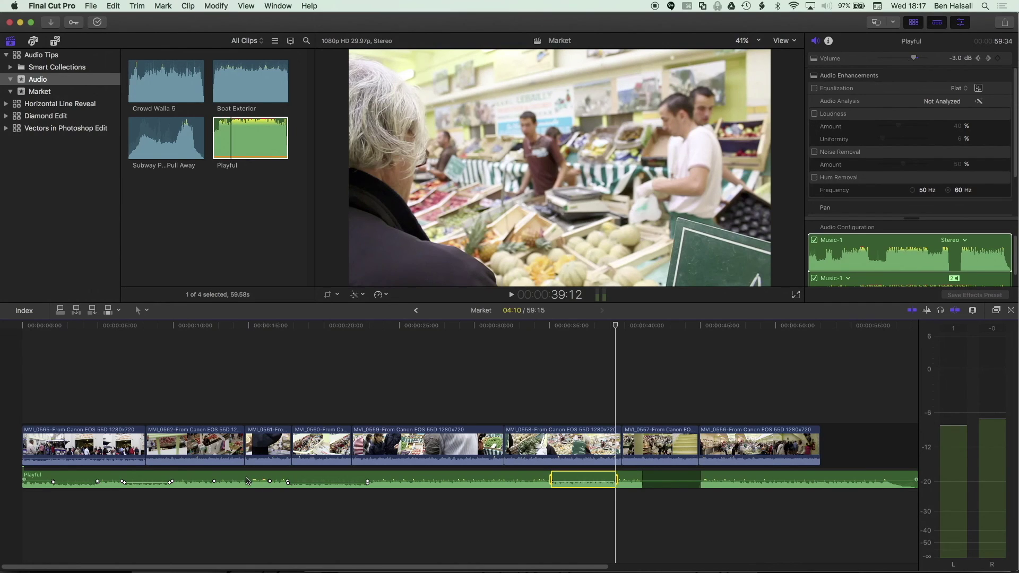
key(ctrl+equal)
key(ctrl+equal)
key(ctrl+equal)
key(ctrl+equal)
key(ctrl+equal)
Step: Mark a new range from about 40 to 45 seconds on Playful
key(space)
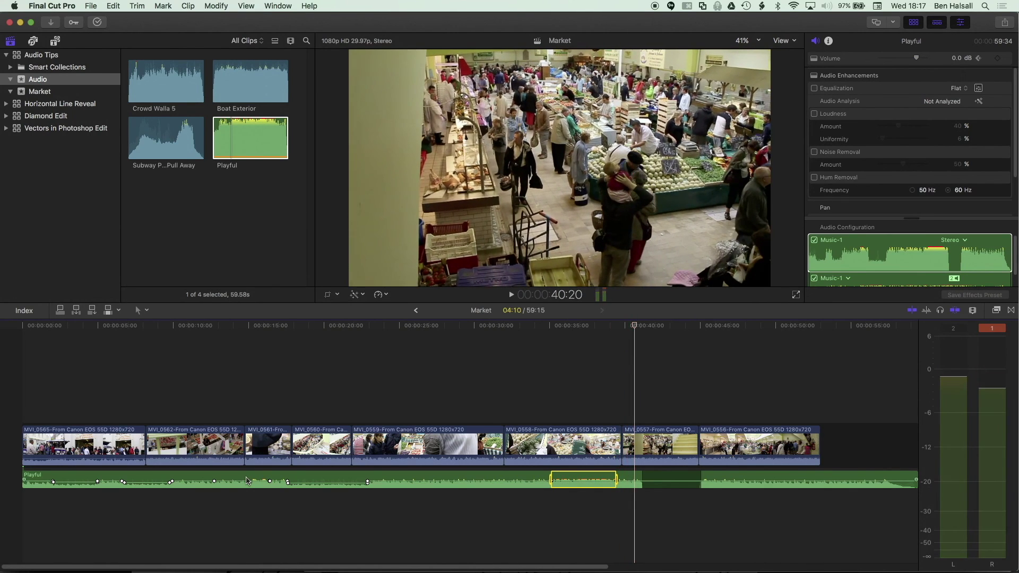
key(i)
key(space)
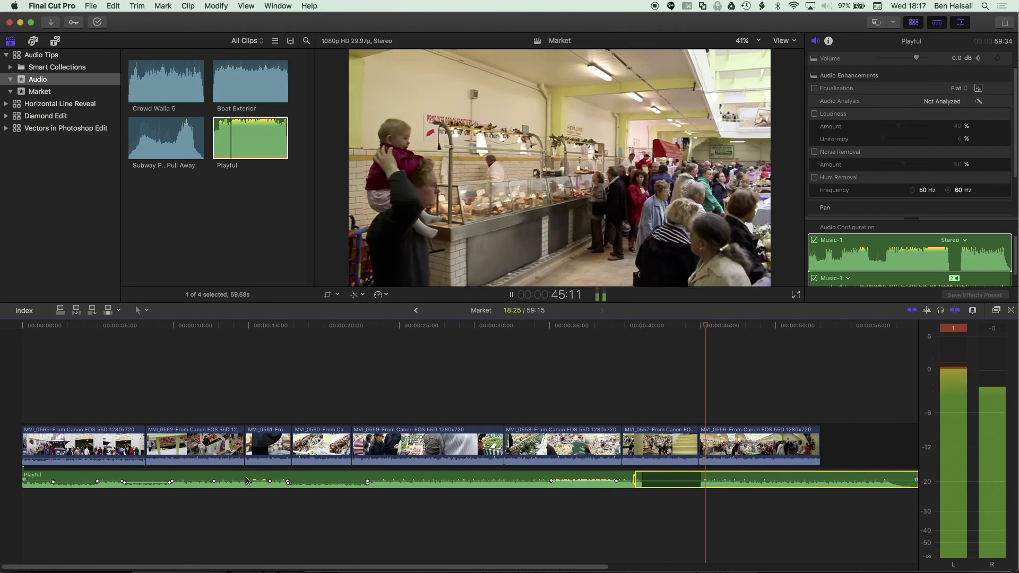
key(space)
key(o)
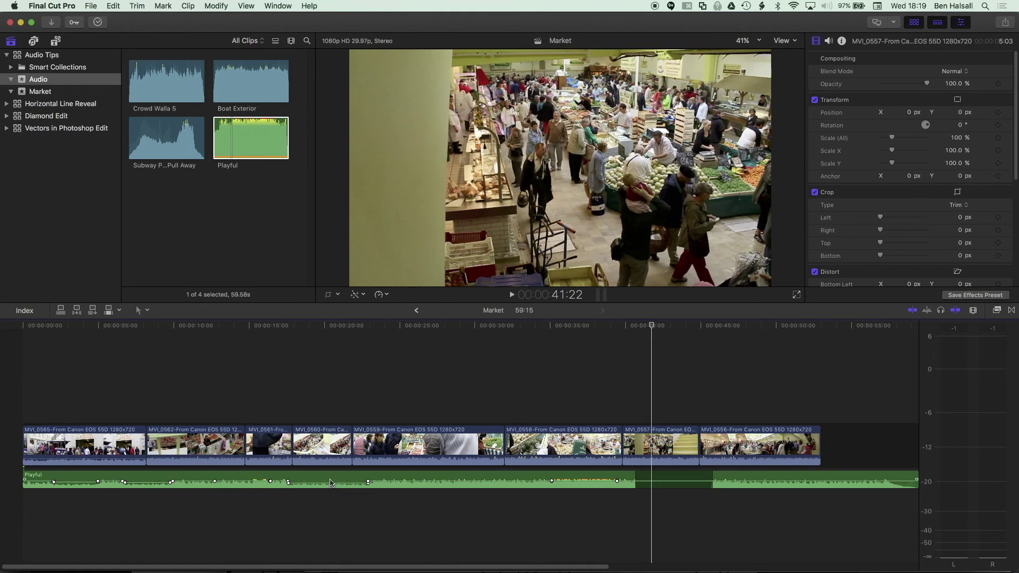
Step: Drag the Playful music's volume line until it reads about 0.7 dB
drag(330, 482, 333, 481)
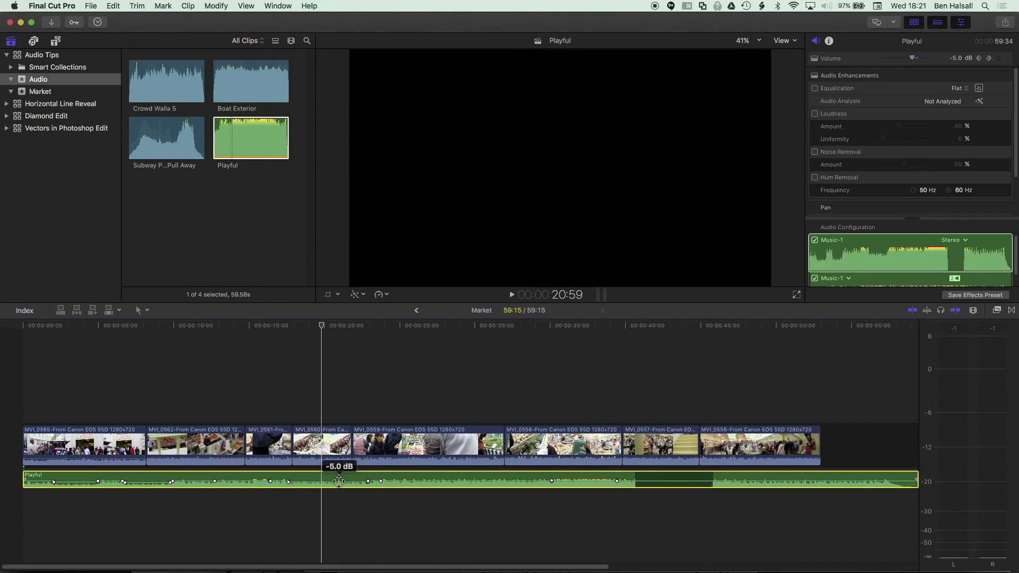
drag(339, 481, 335, 484)
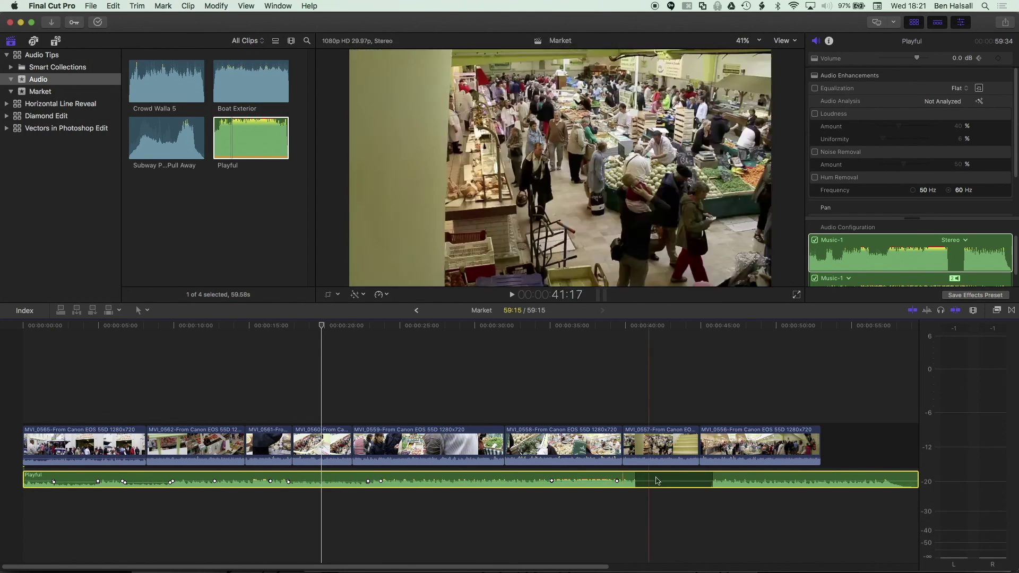
click(656, 482)
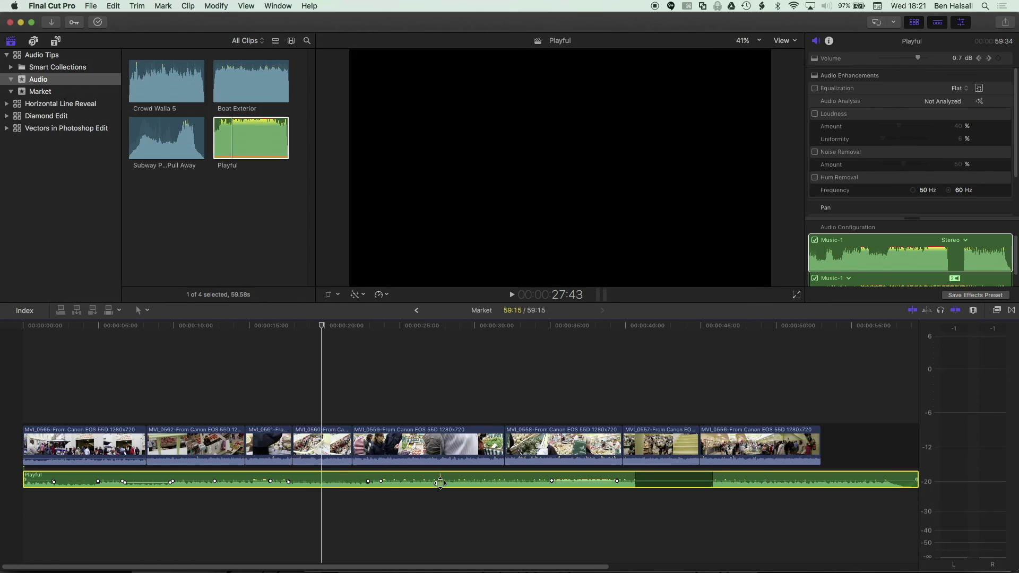